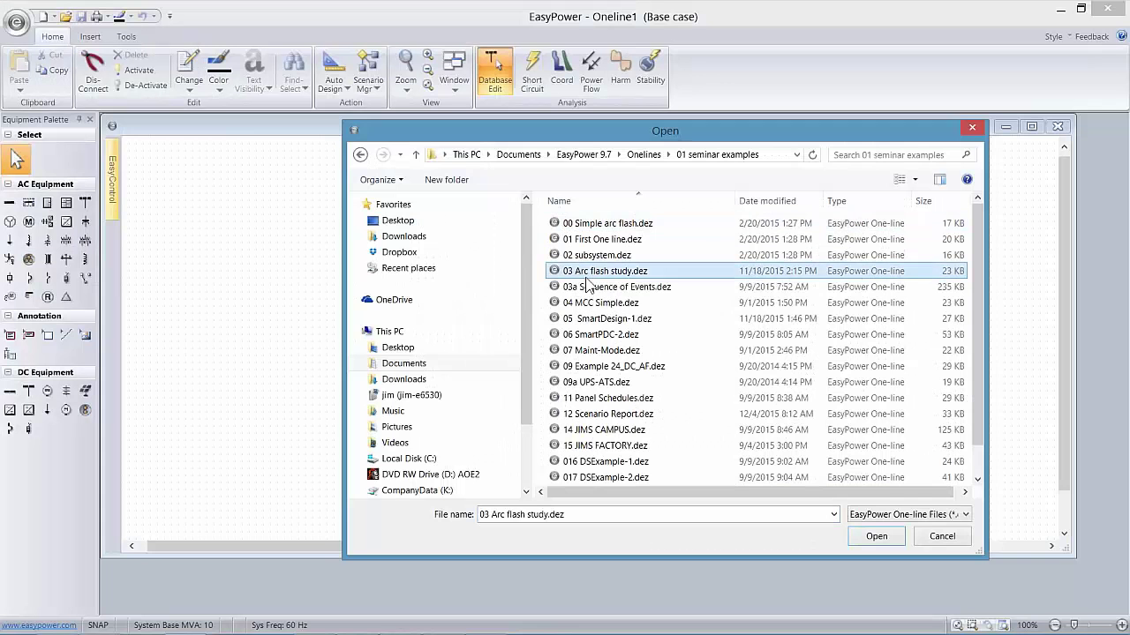
- Open the one-line file 03 Arc flash study.dez and maximize its drawing window
click(858, 537)
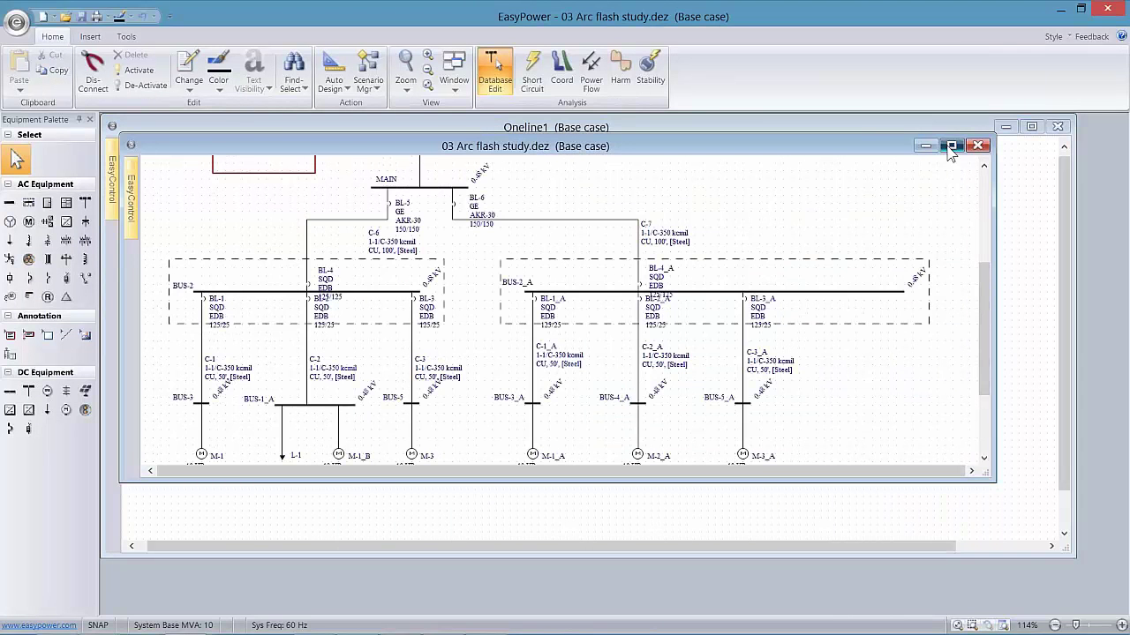
click(950, 147)
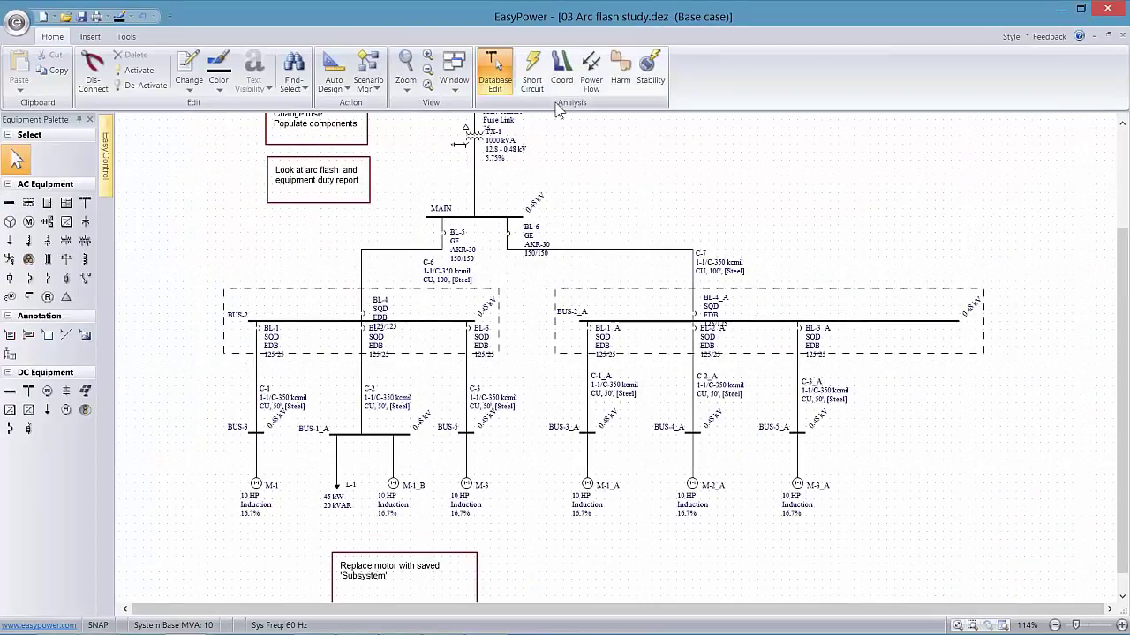
- Fault all buses in Short Circuit analysis and display the arc flash hazard results on the one-line
click(545, 71)
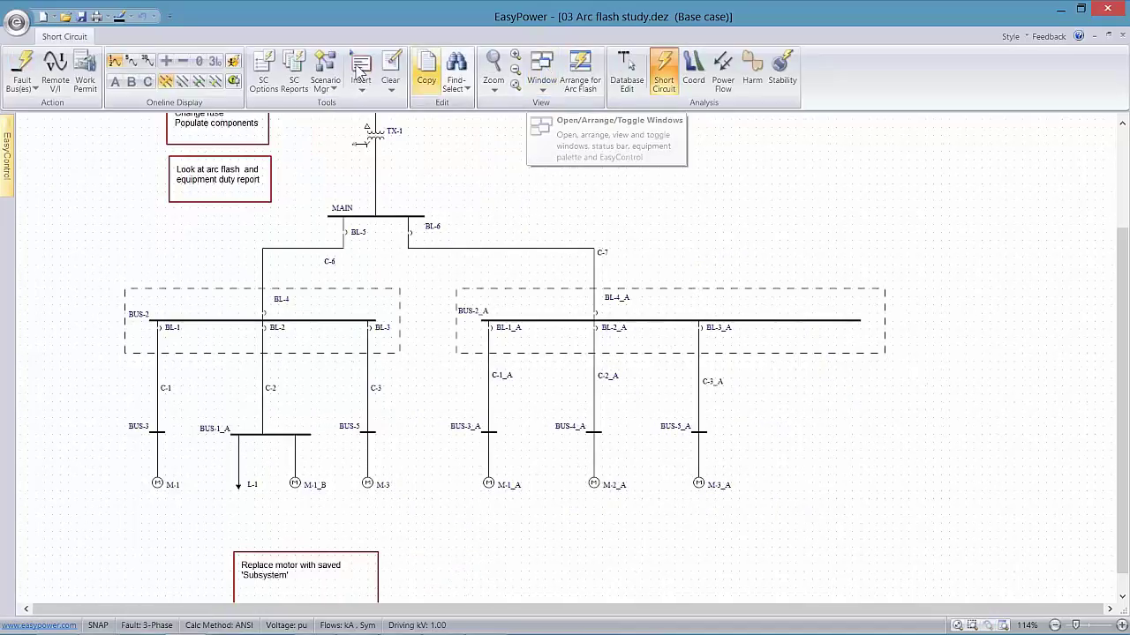
click(29, 65)
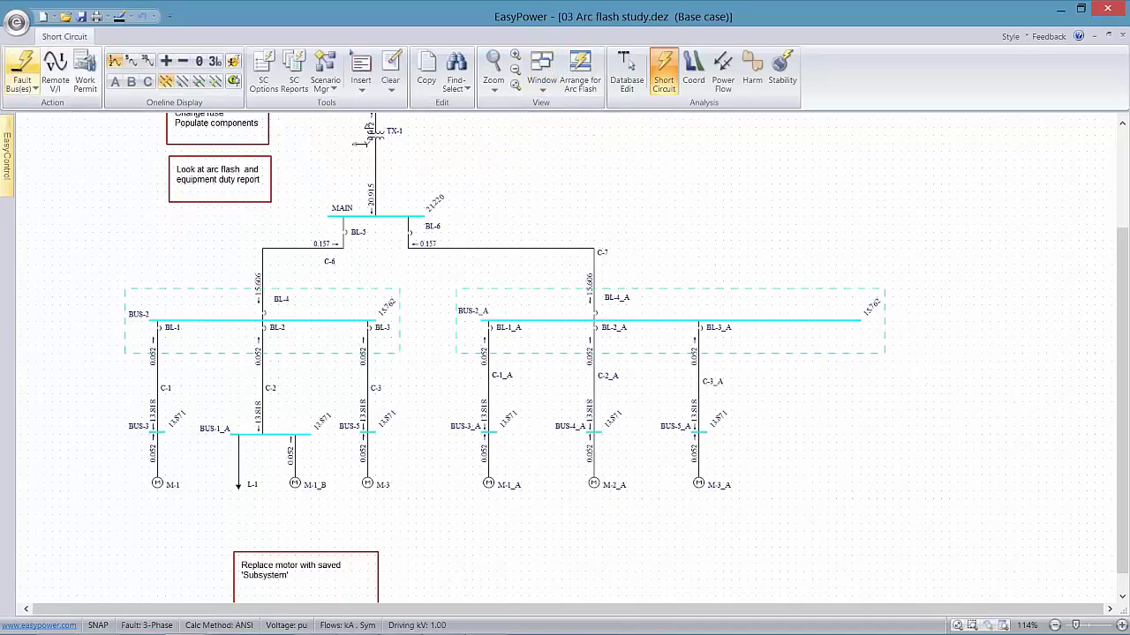
click(232, 64)
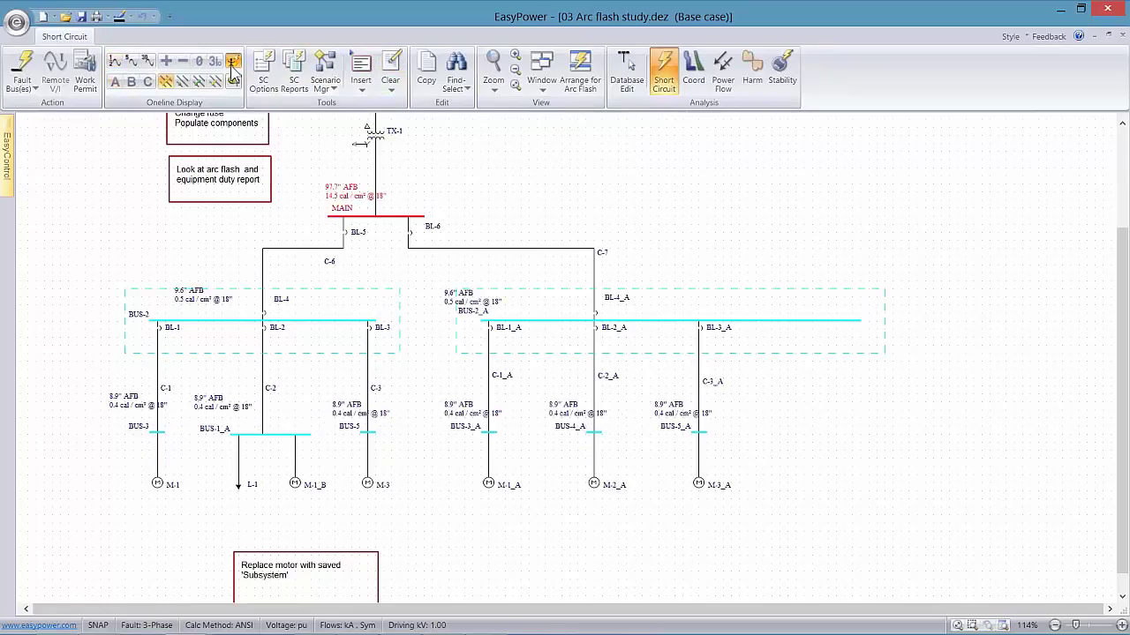
- Arrange the windows for arc flash and open label printing from the Arc Flash Hazard Report
click(582, 67)
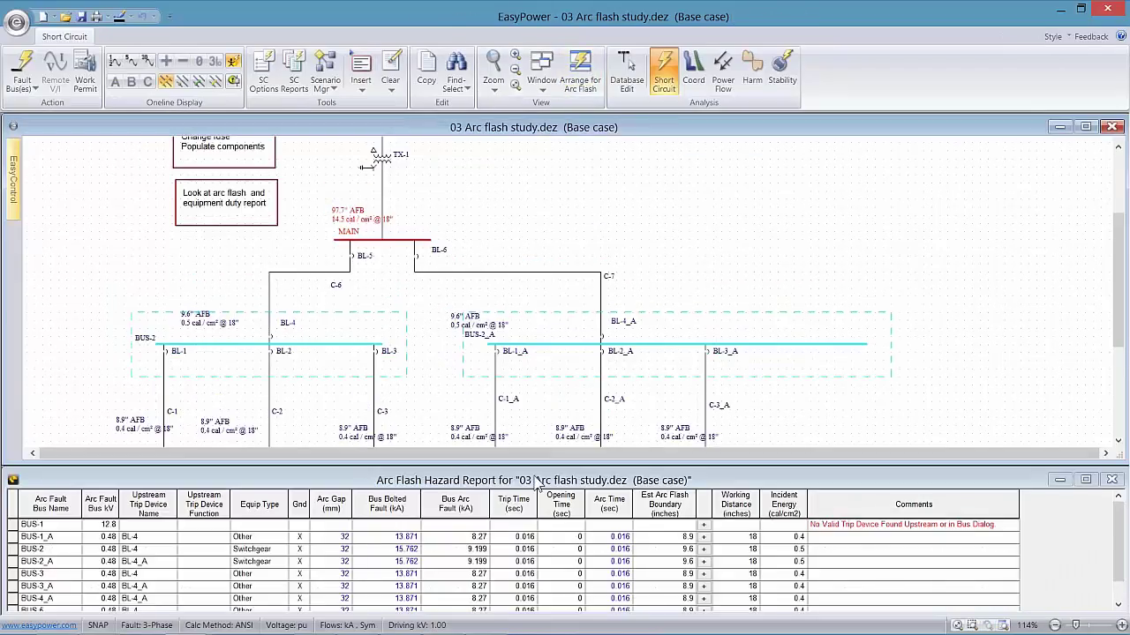
click(465, 471)
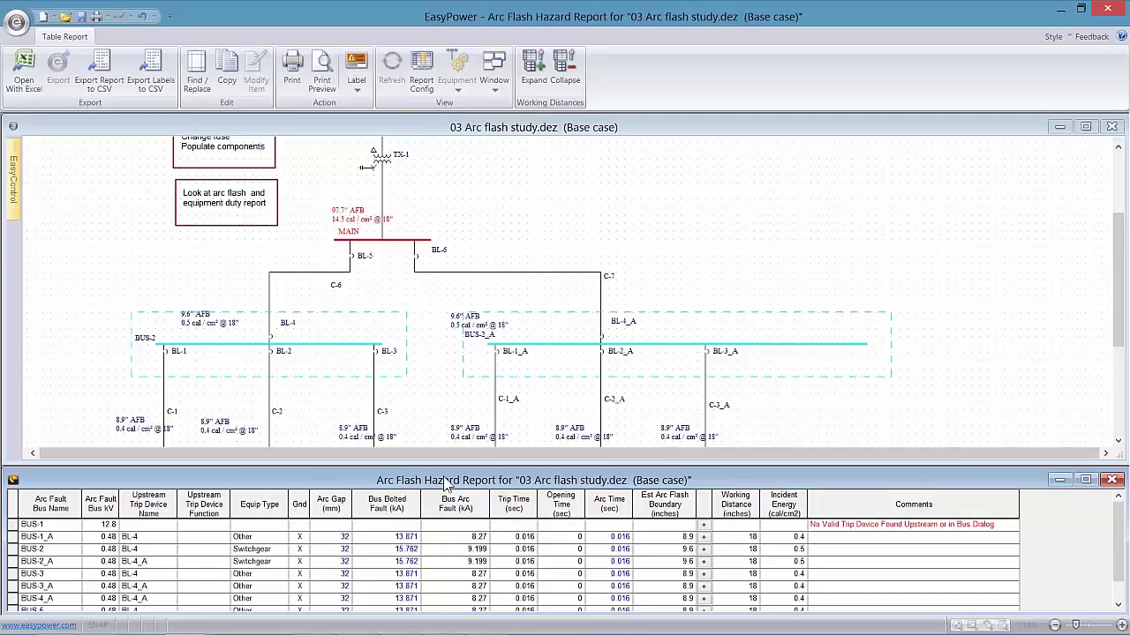
click(357, 69)
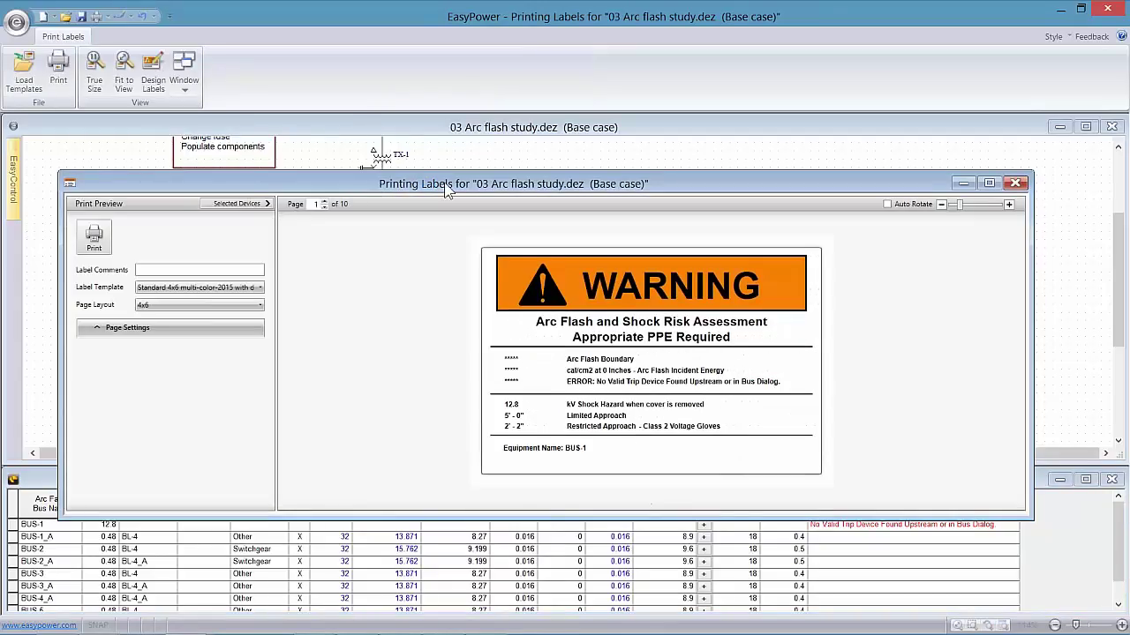
- Move and enlarge the label printing window and choose the label template Standard 4x6 multi-color-2015 with device code
drag(447, 190, 466, 152)
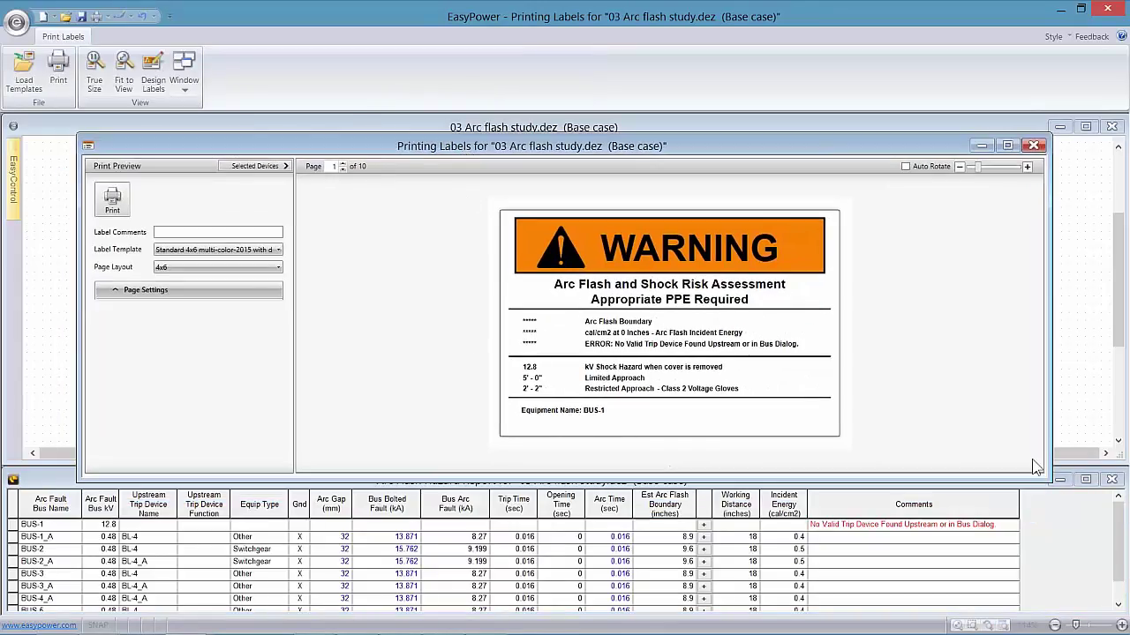
drag(1047, 497, 1038, 558)
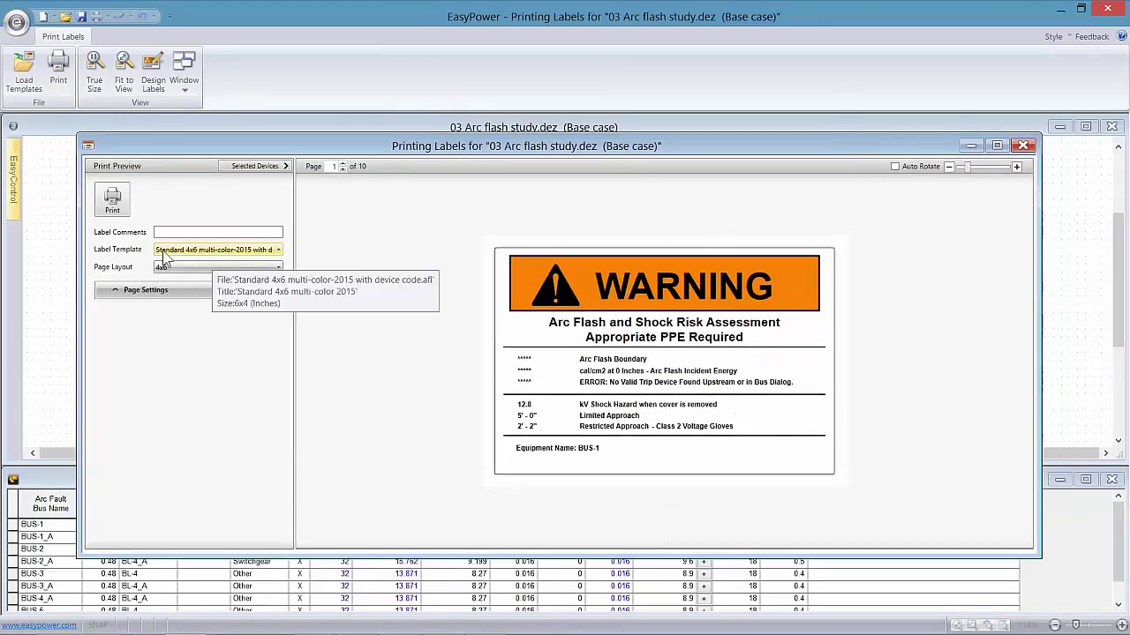
click(276, 251)
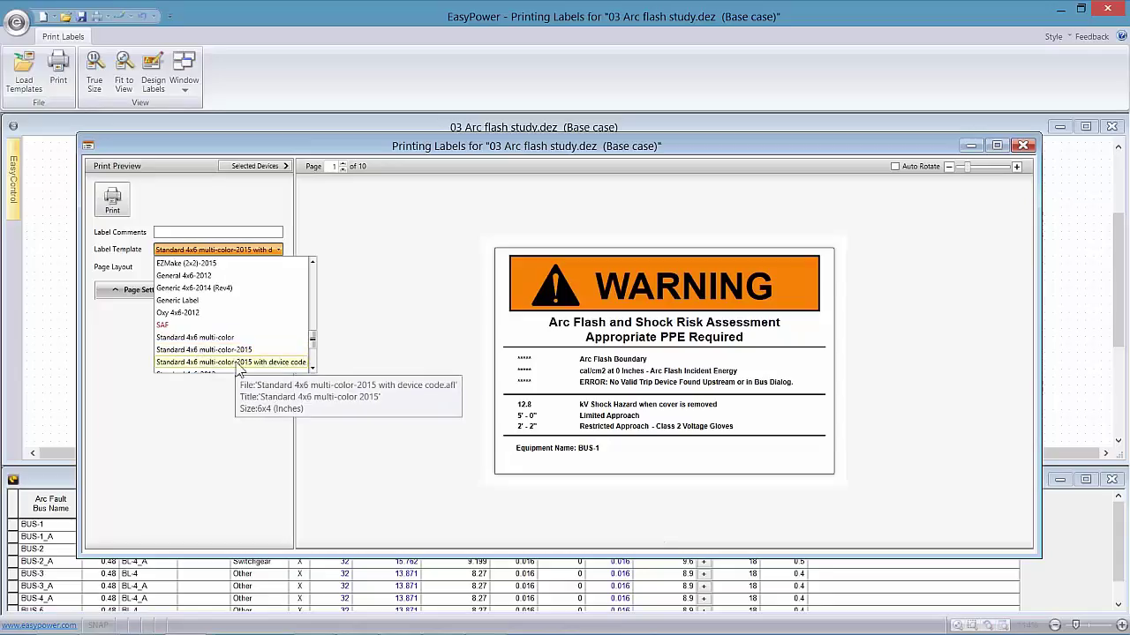
click(283, 363)
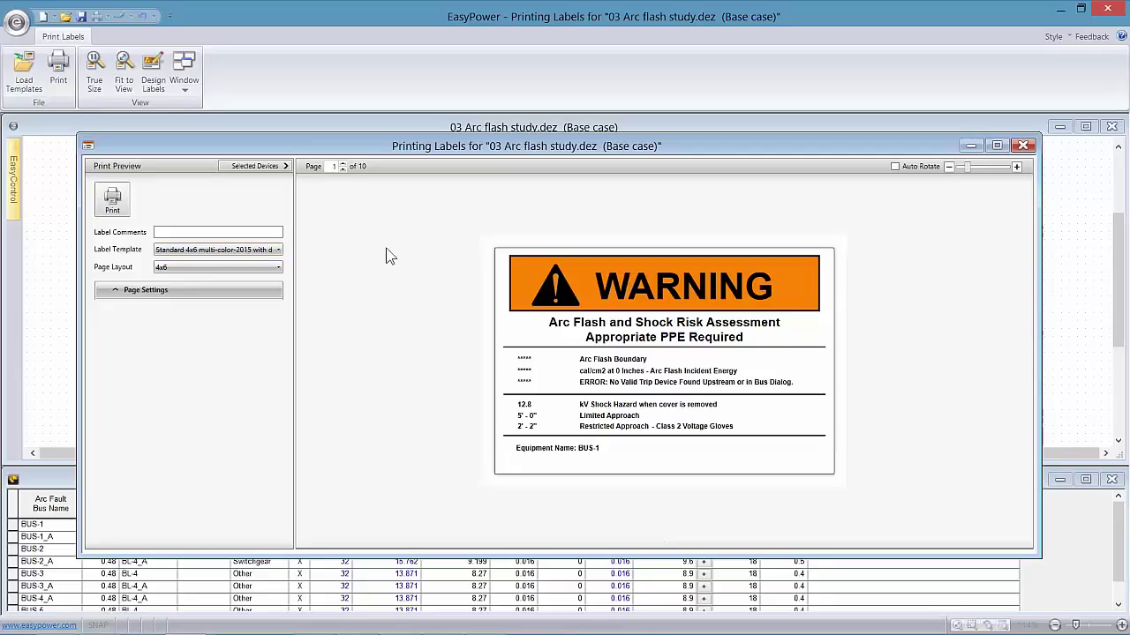
- Switch from label printing to label designing and browse the list of available templates
click(153, 70)
click(153, 70)
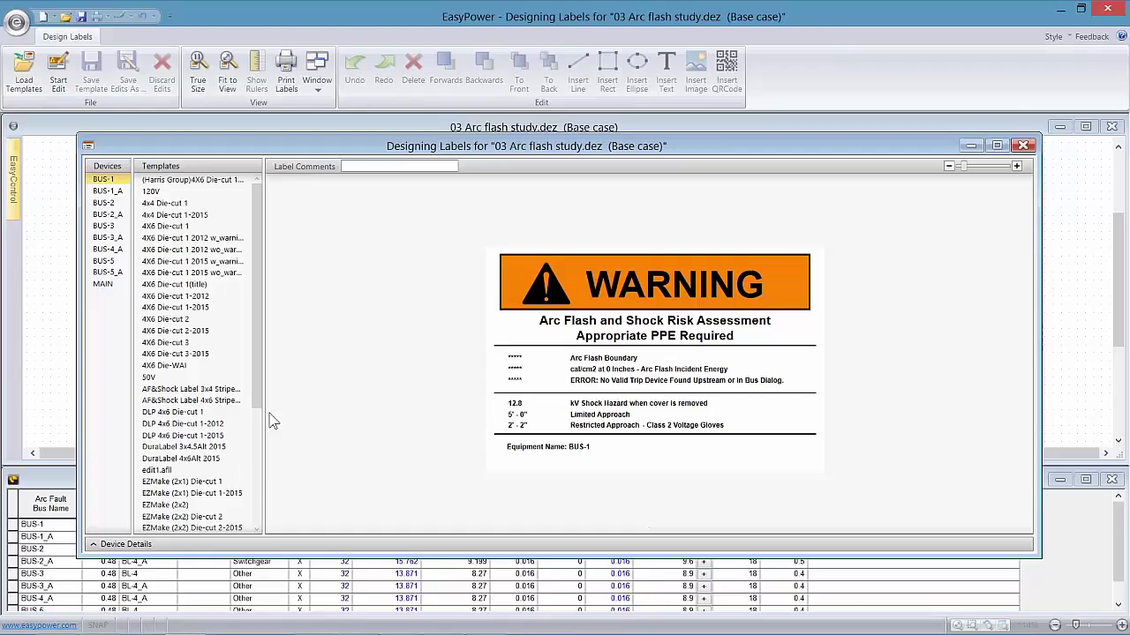
scroll(172, 327, down, 5)
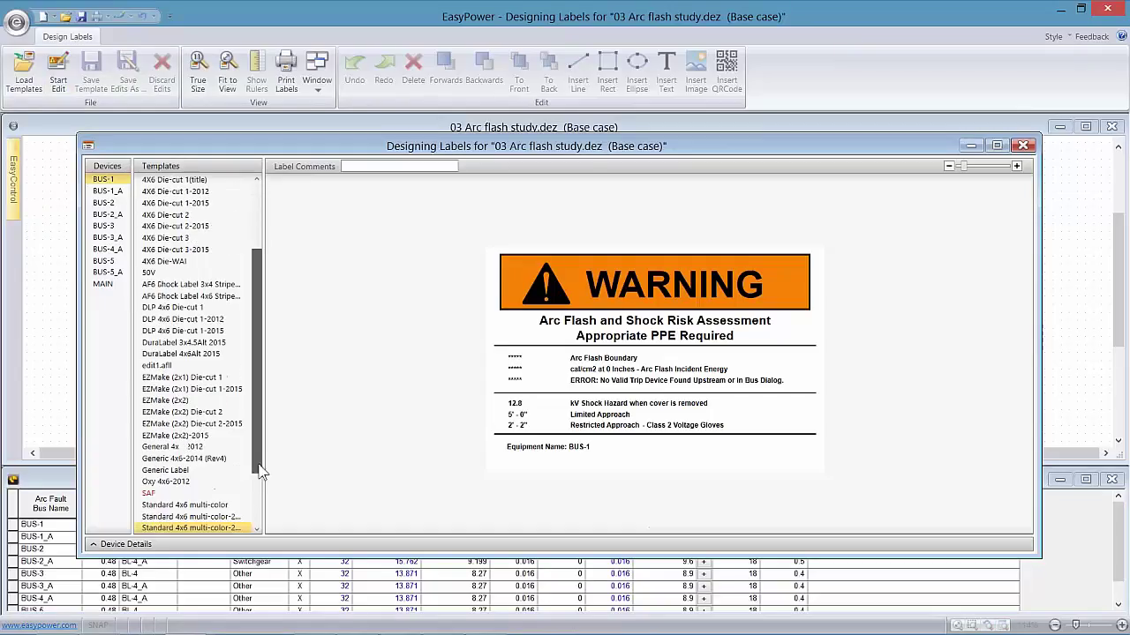
- Preview the labels of the devices from BUS-1_A through BUS-5, and return to the BUS-1 label
click(107, 191)
click(104, 203)
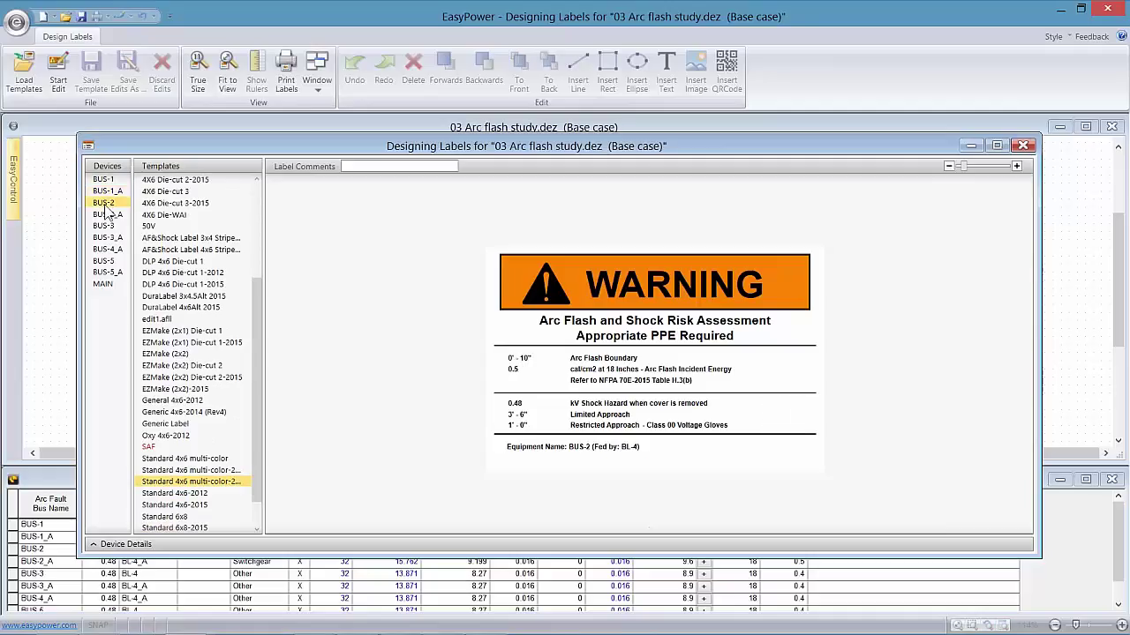
click(104, 214)
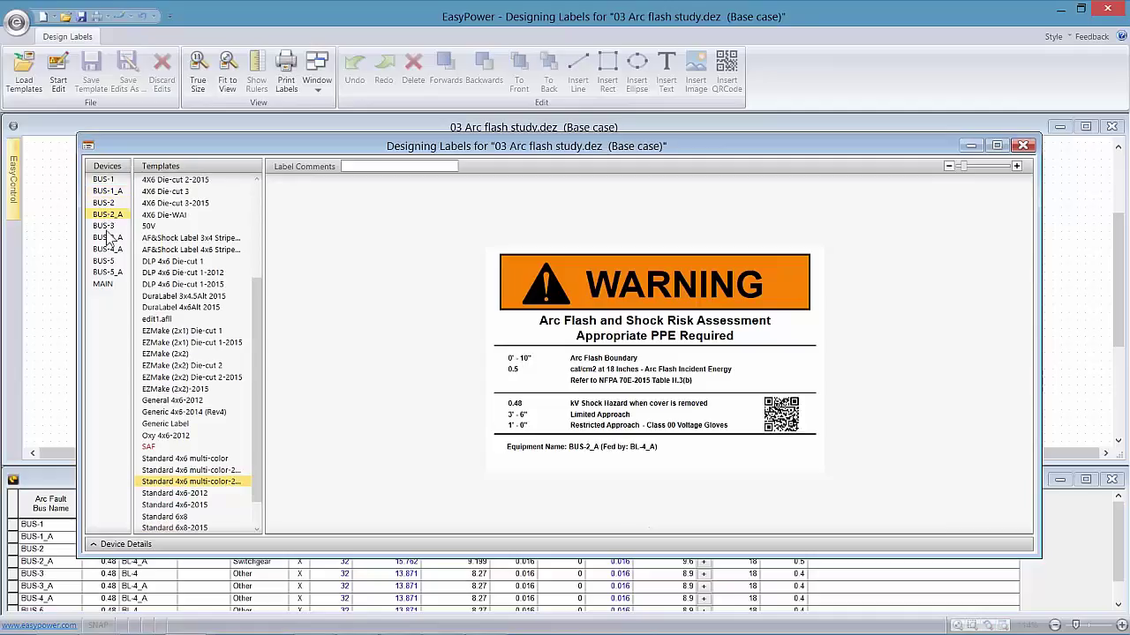
click(104, 227)
click(107, 238)
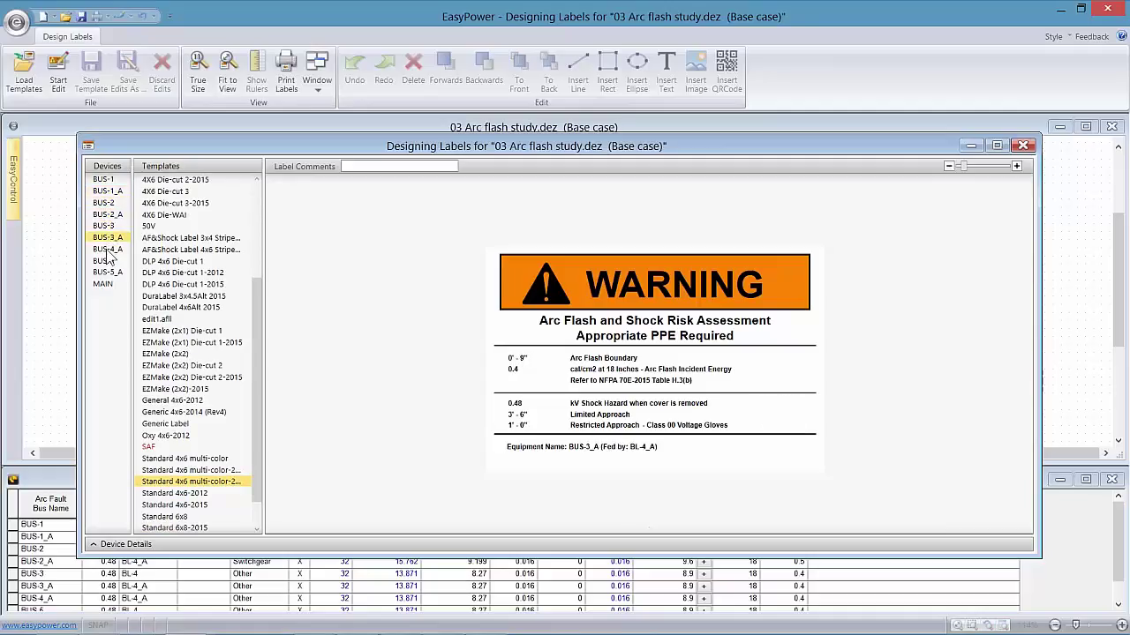
click(106, 250)
click(106, 262)
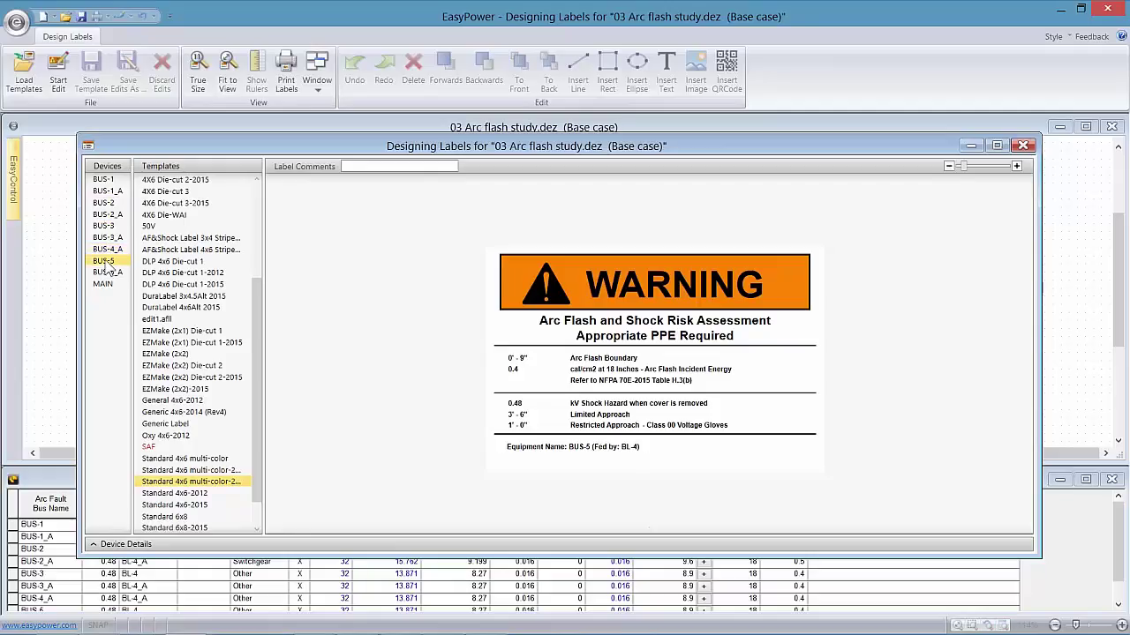
click(110, 180)
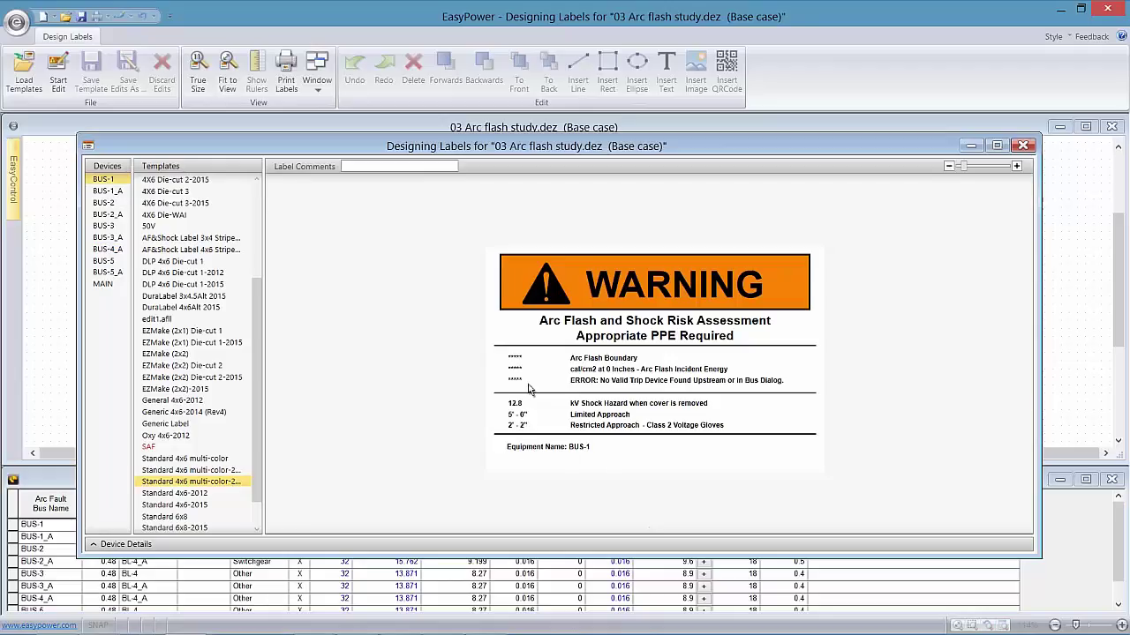
- Enter the label comment Dec 15, 2015, start editing the template, and place the comment text just below the equipment name
click(361, 165)
text(2015)
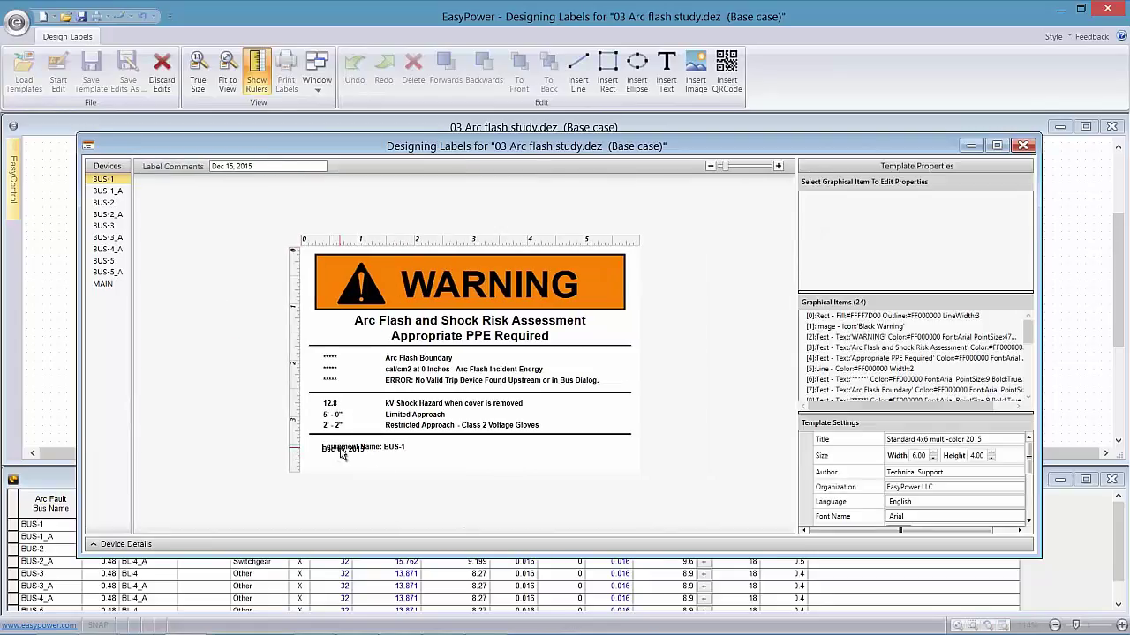
drag(343, 454, 346, 466)
click(374, 461)
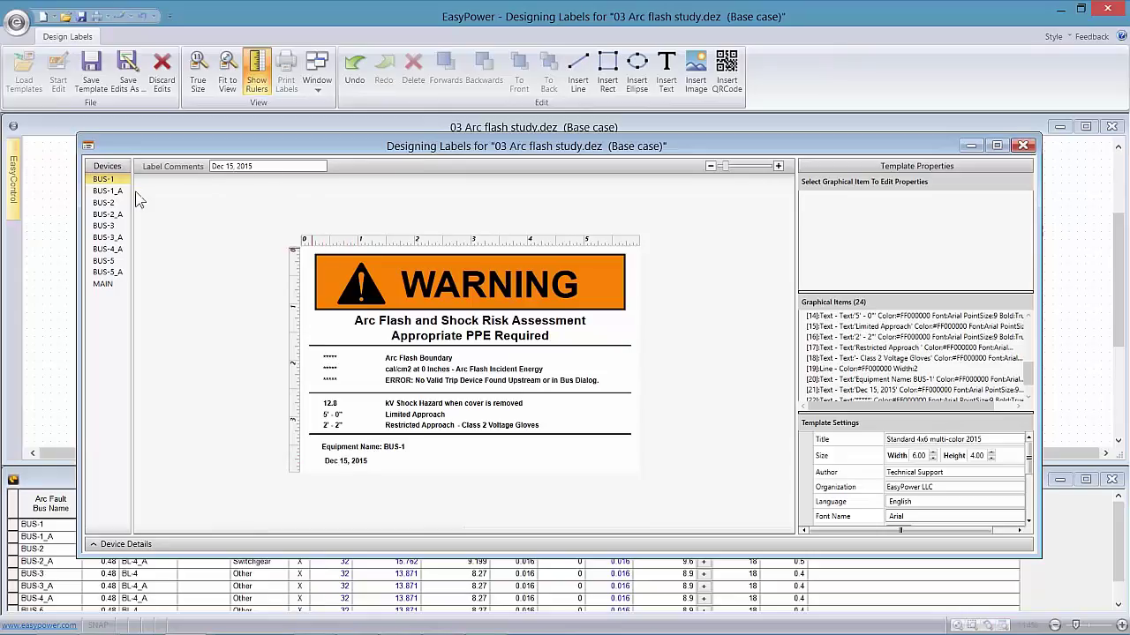
- Check the comment placement on the BUS-2 and BUS-5 labels, and return to BUS-1
click(103, 203)
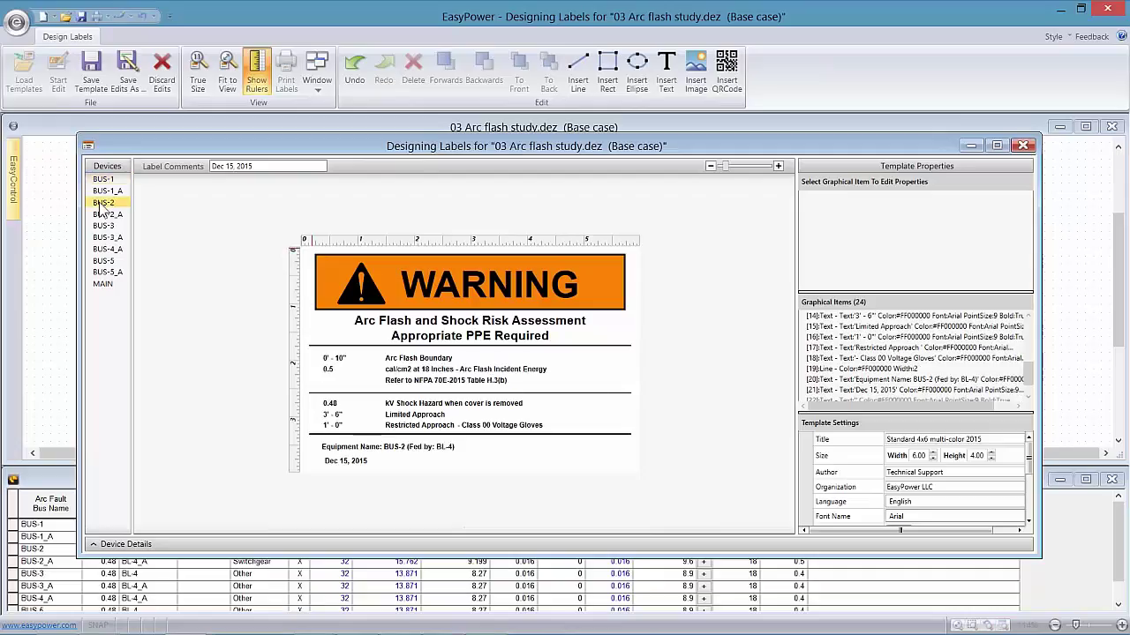
click(106, 261)
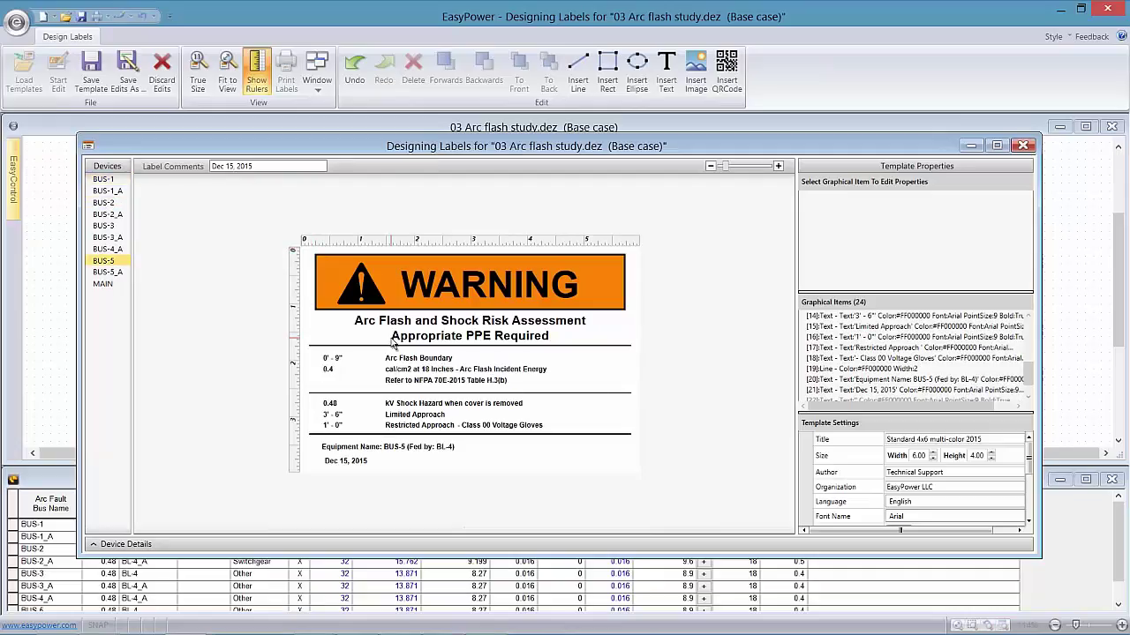
click(100, 181)
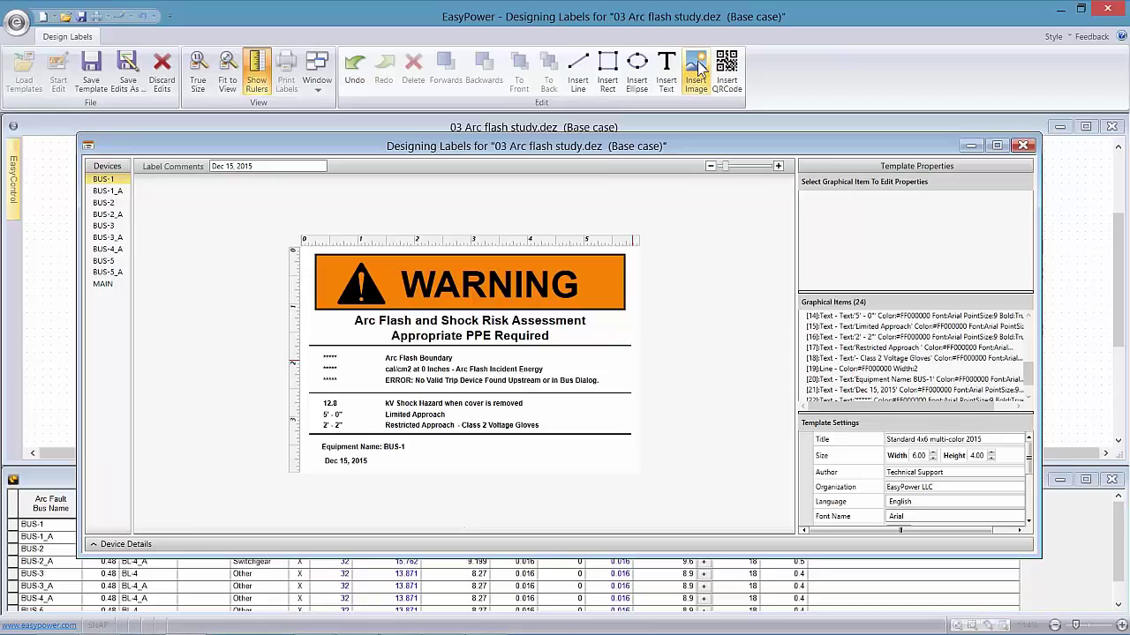
- Insert an image into the label and place it in the lower-right area at about X 4.32, Y 2.85
click(697, 70)
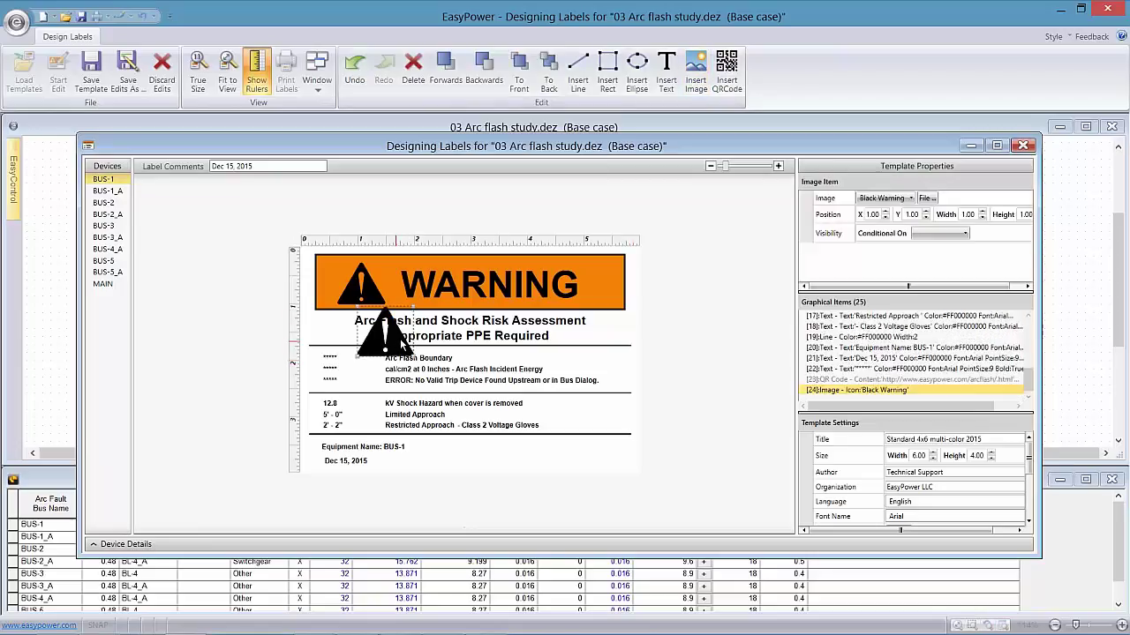
drag(400, 340, 587, 447)
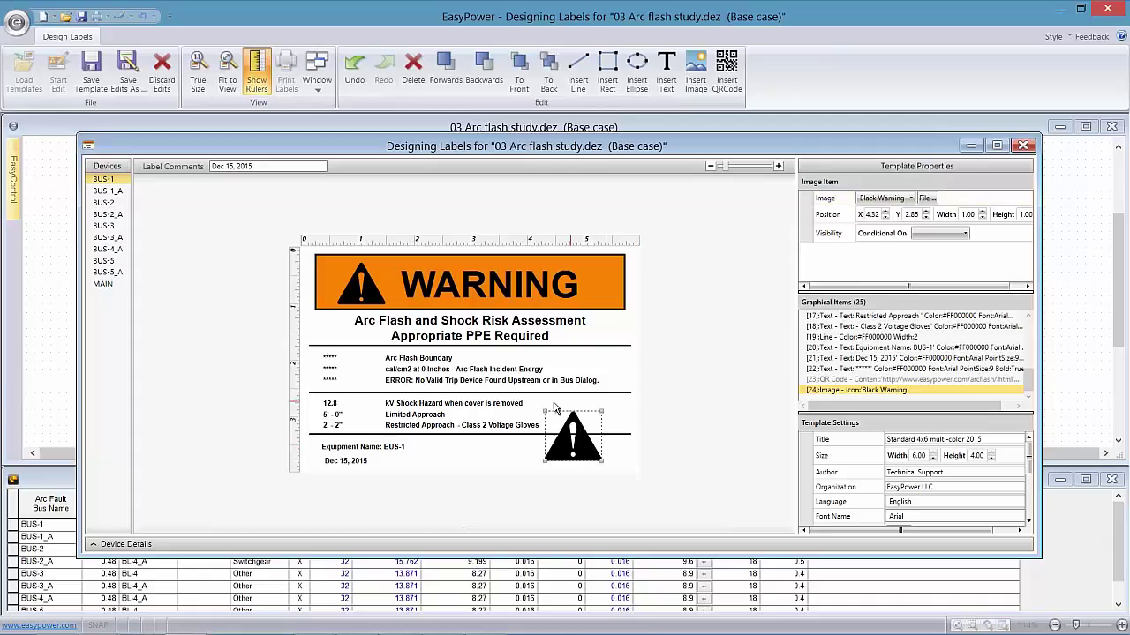
- Replace the inserted Black Warning image with the logo file EasyPowerLogo75 1.jpg from the logos folder
click(910, 199)
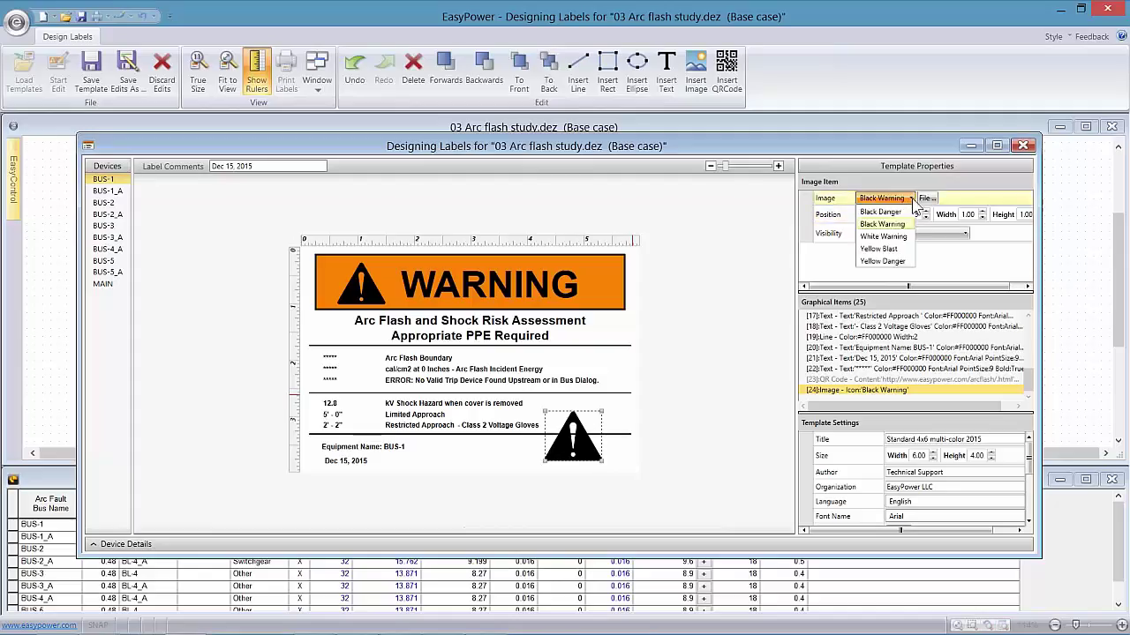
click(914, 200)
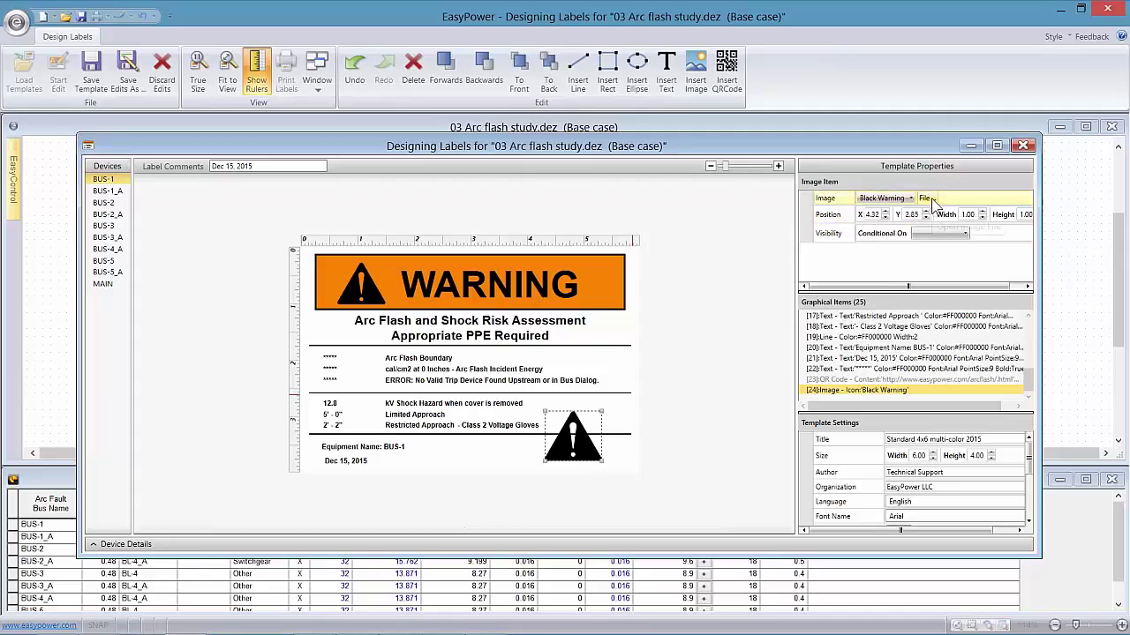
click(927, 200)
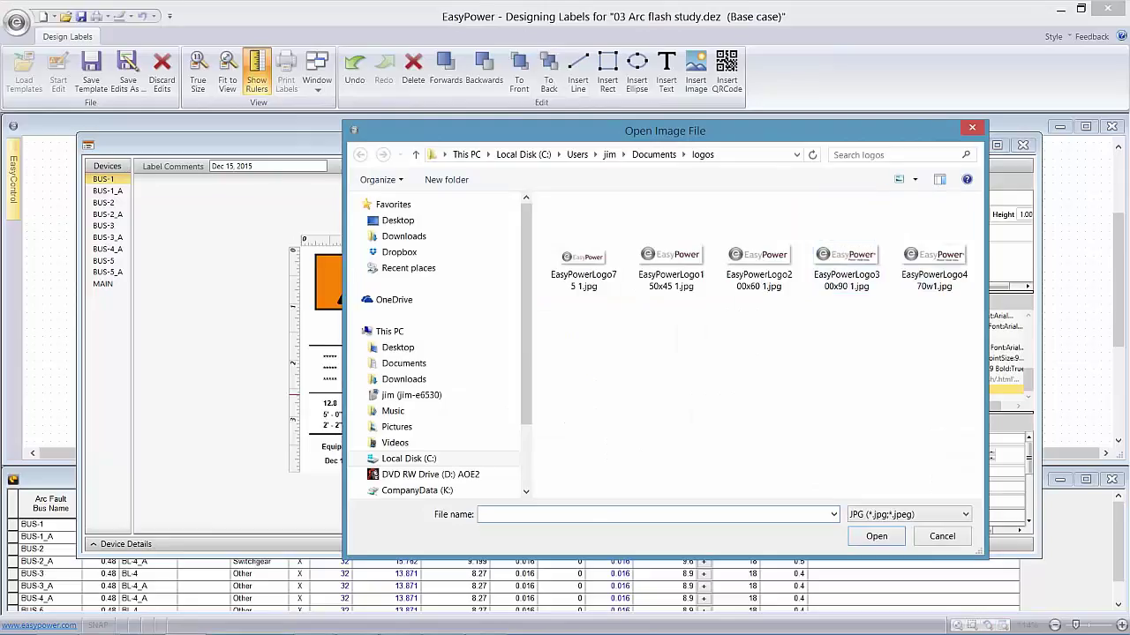
drag(665, 133, 694, 207)
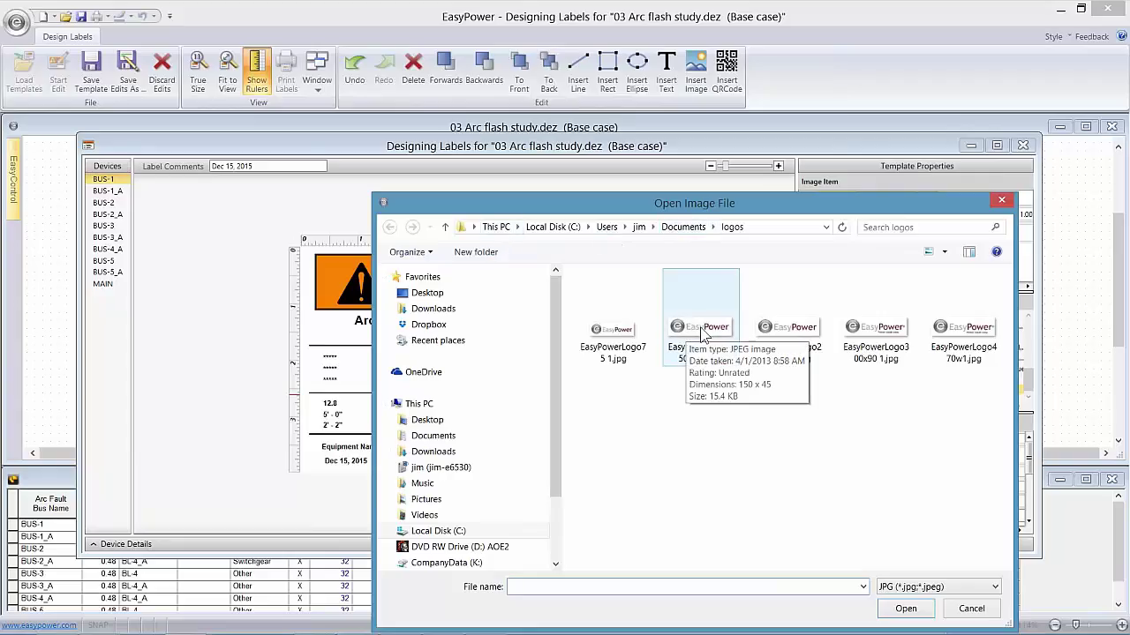
click(635, 335)
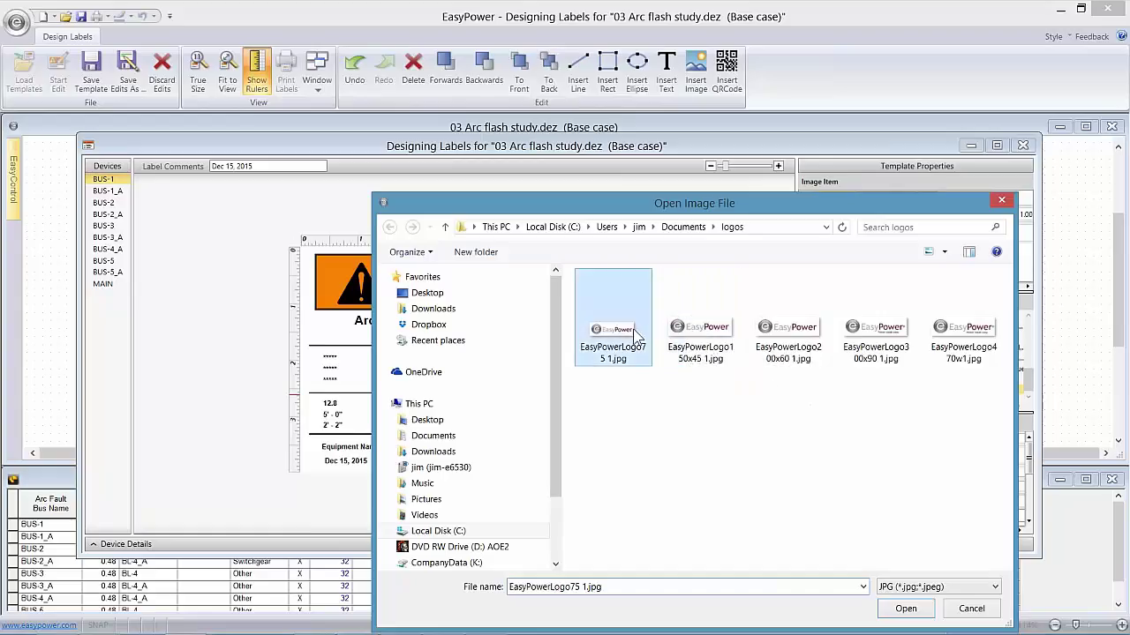
click(906, 608)
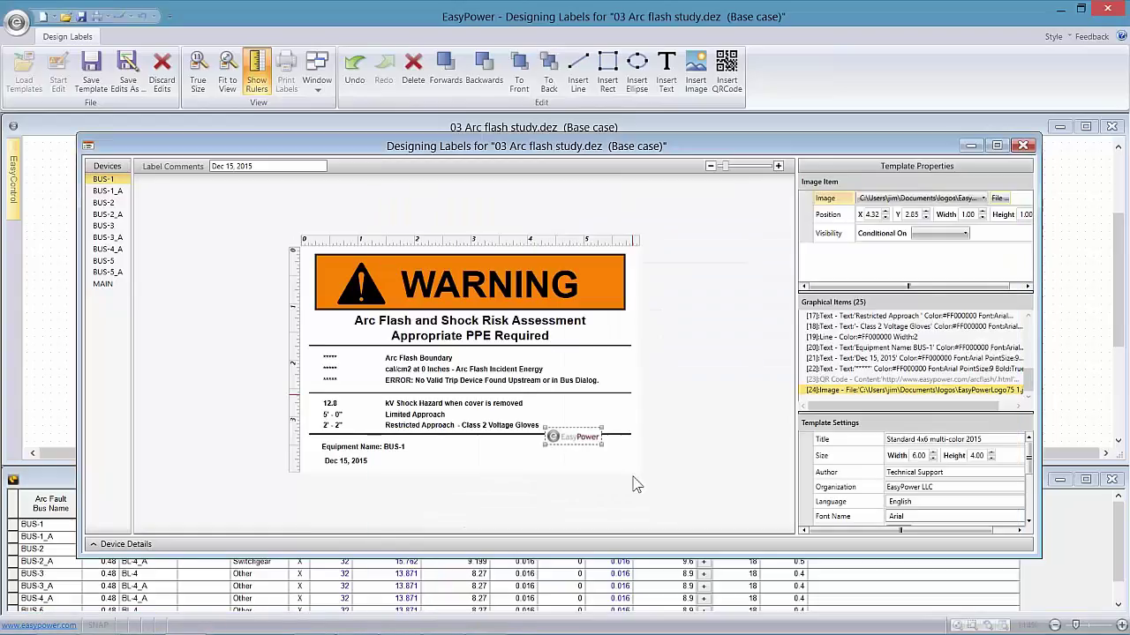
- Move the logo below the label's bottom line, to about X 4.17, Y 3.43, and deselect it
drag(580, 447, 579, 476)
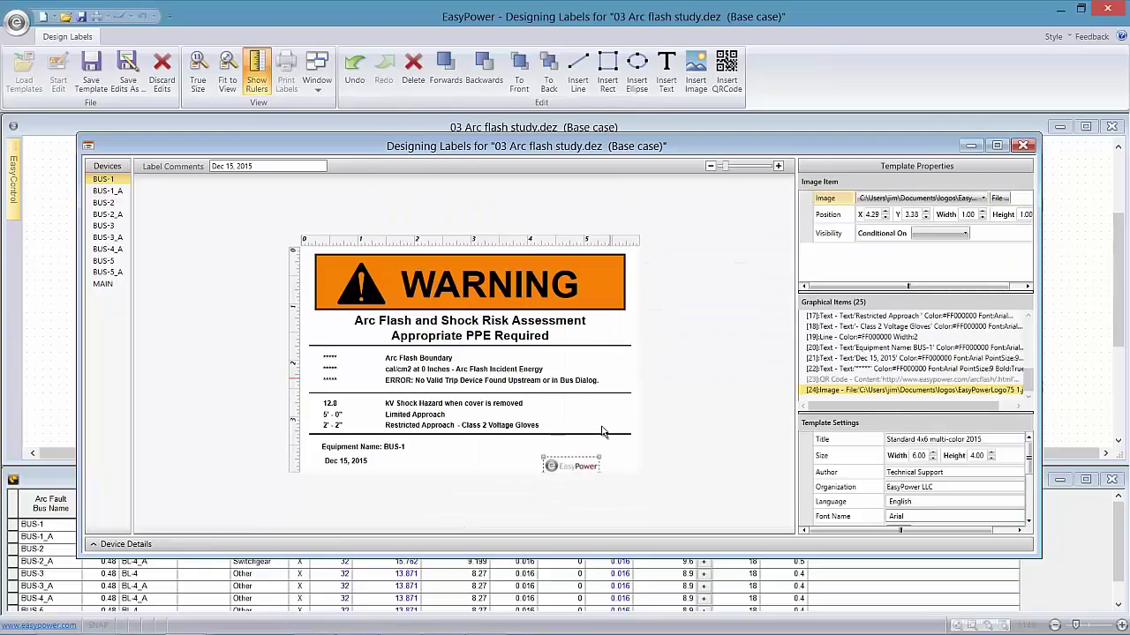
drag(569, 470, 561, 473)
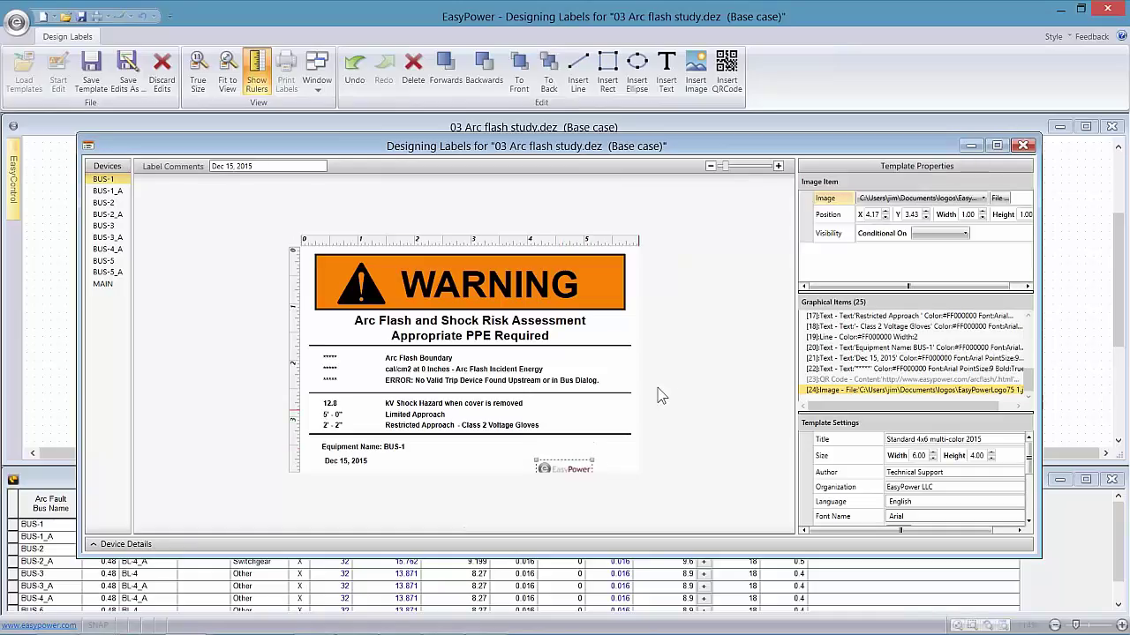
click(527, 342)
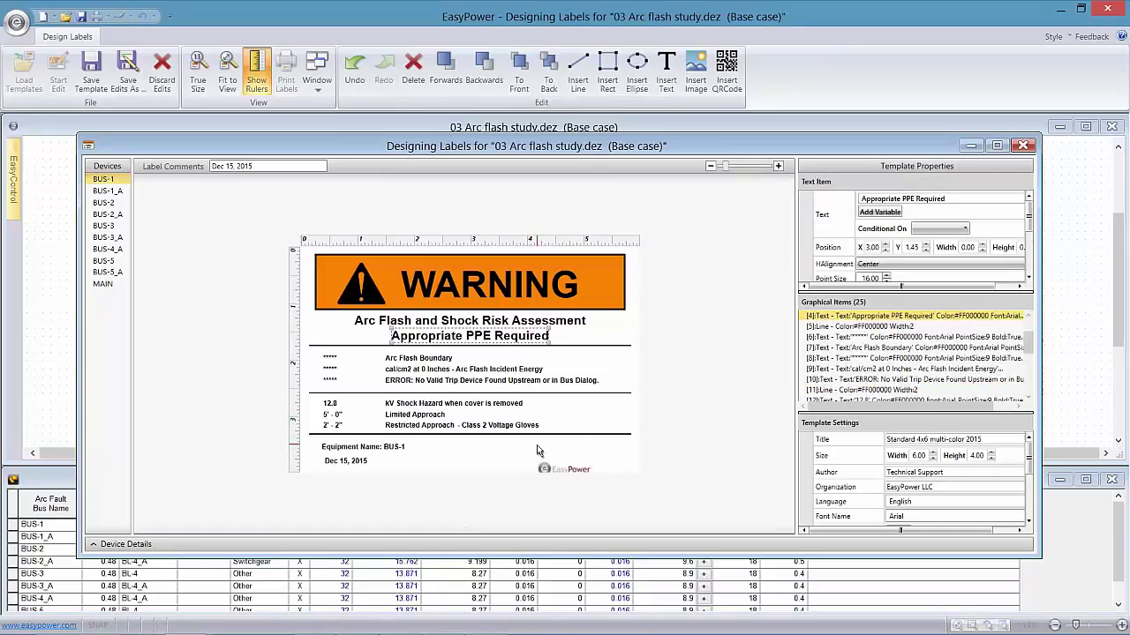
- Move the company logo up beside the equipment name, to about X 4.30, Y 3.09, and deselect it
click(547, 470)
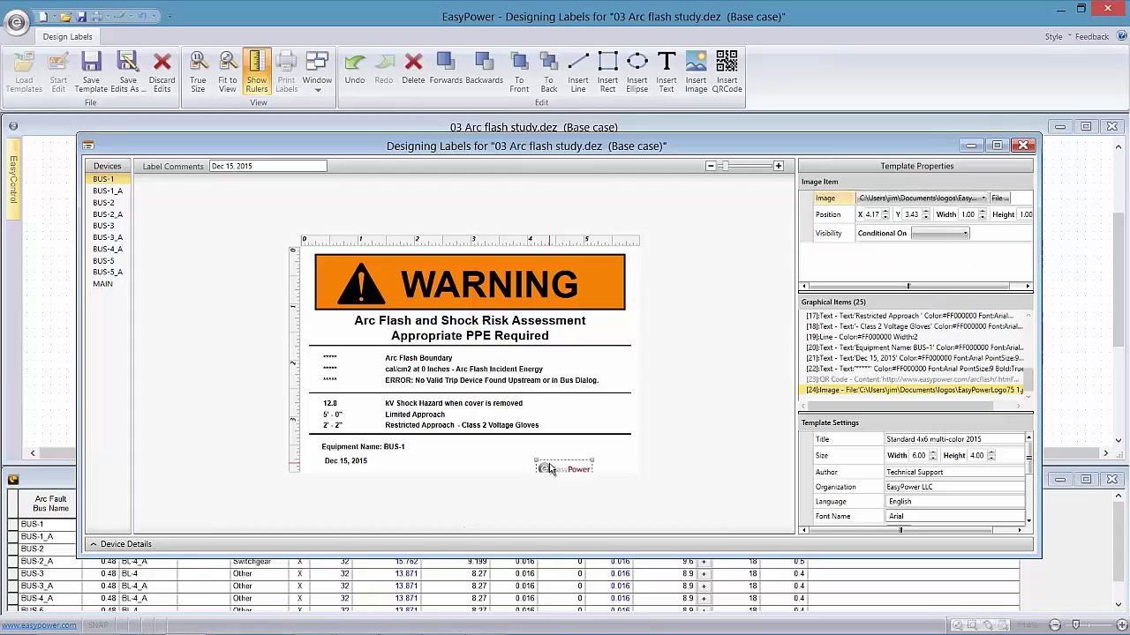
drag(571, 468, 571, 437)
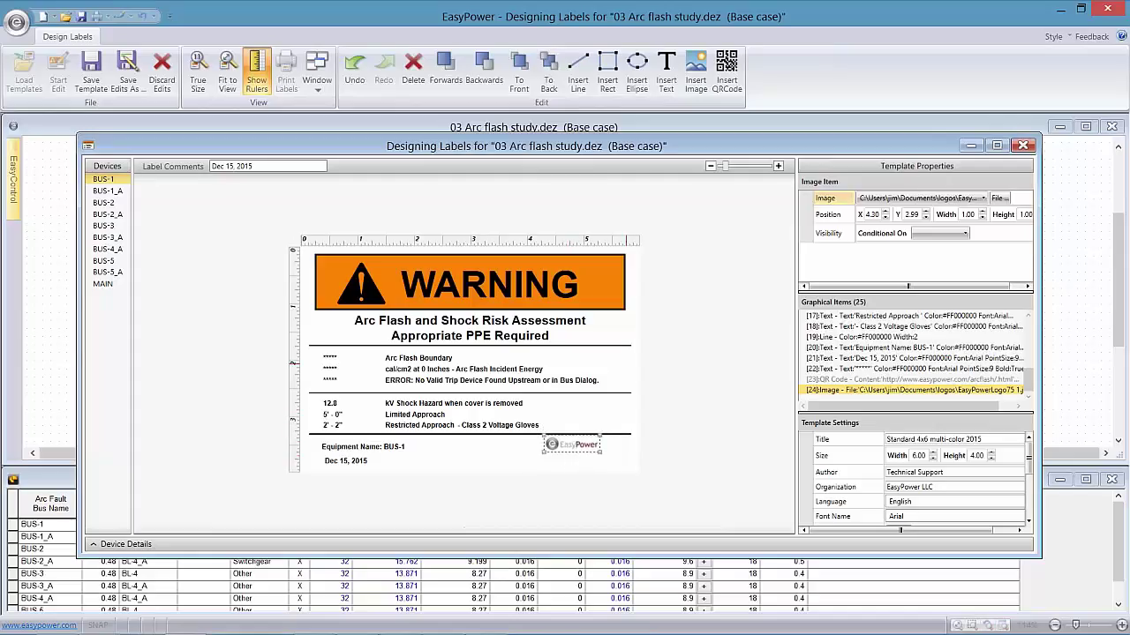
click(926, 218)
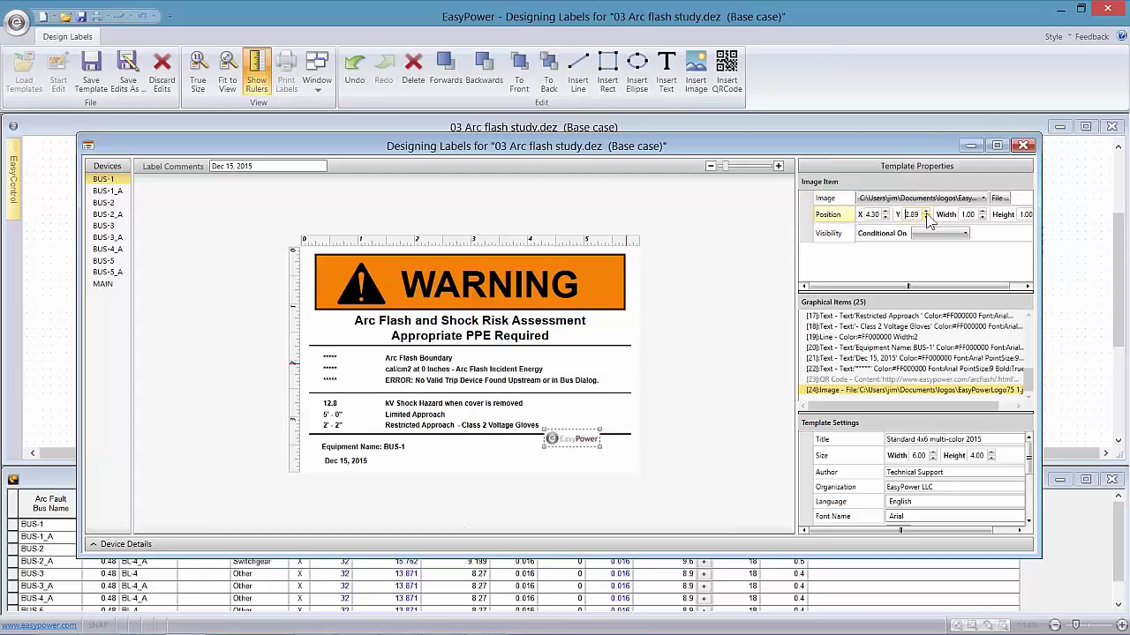
click(927, 214)
click(927, 215)
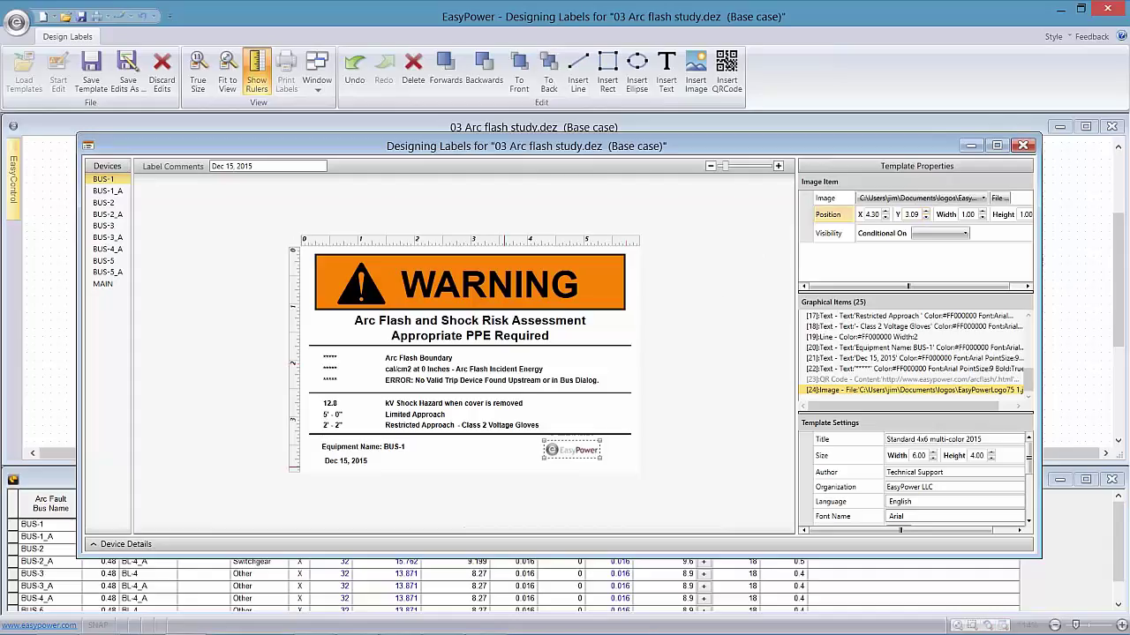
click(532, 450)
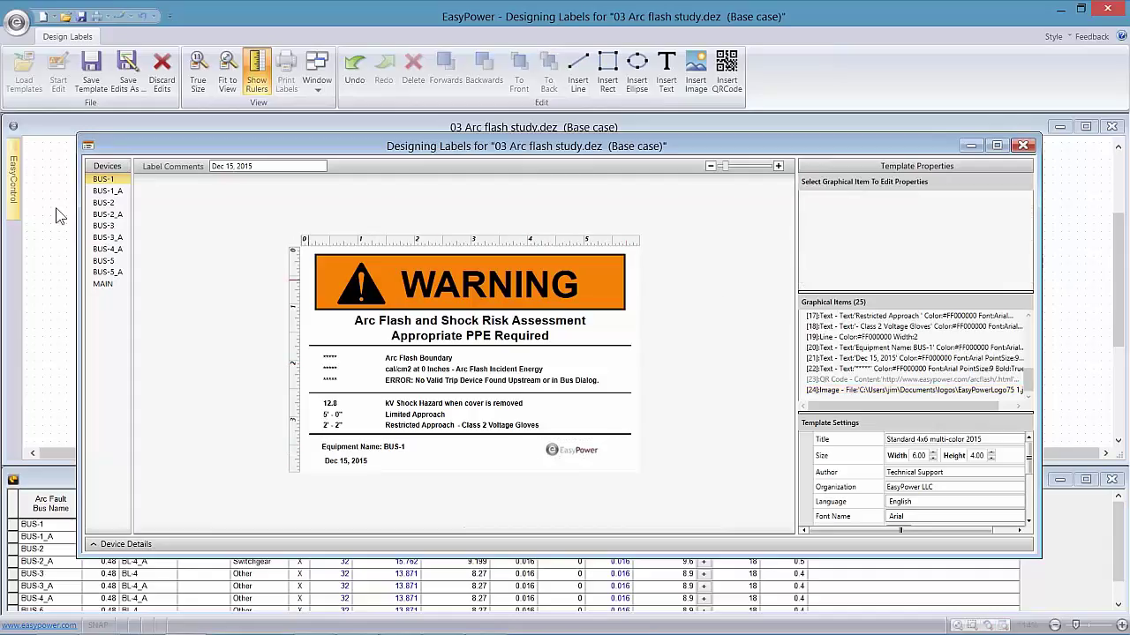
- Check the logo placement on the BUS-1_A and BUS-2 labels, and return to BUS-1_A
click(107, 191)
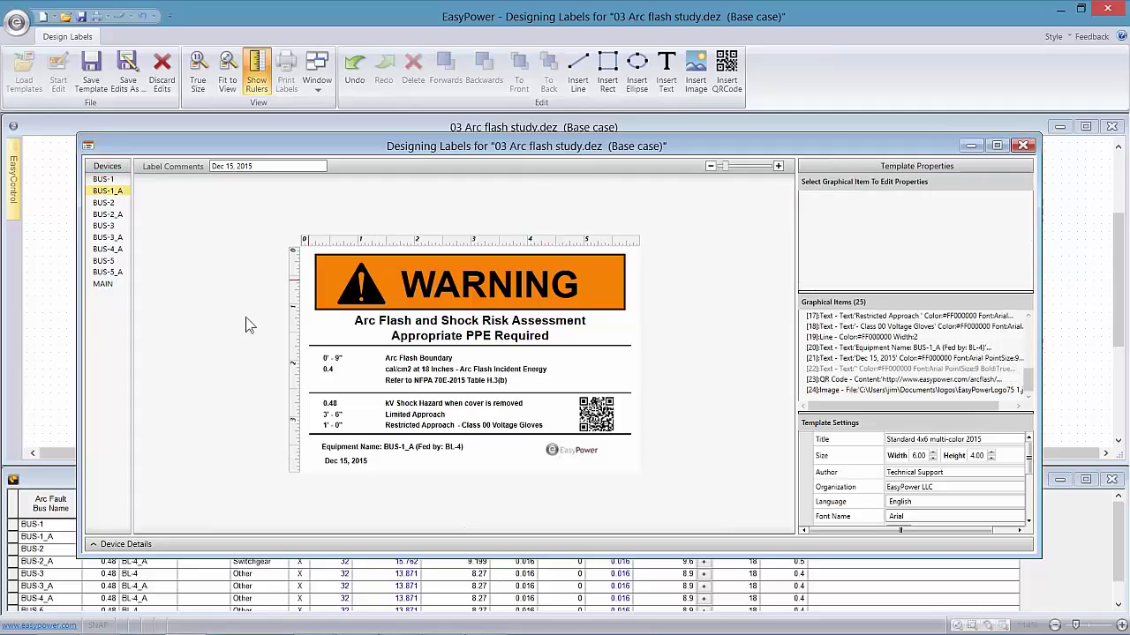
click(105, 204)
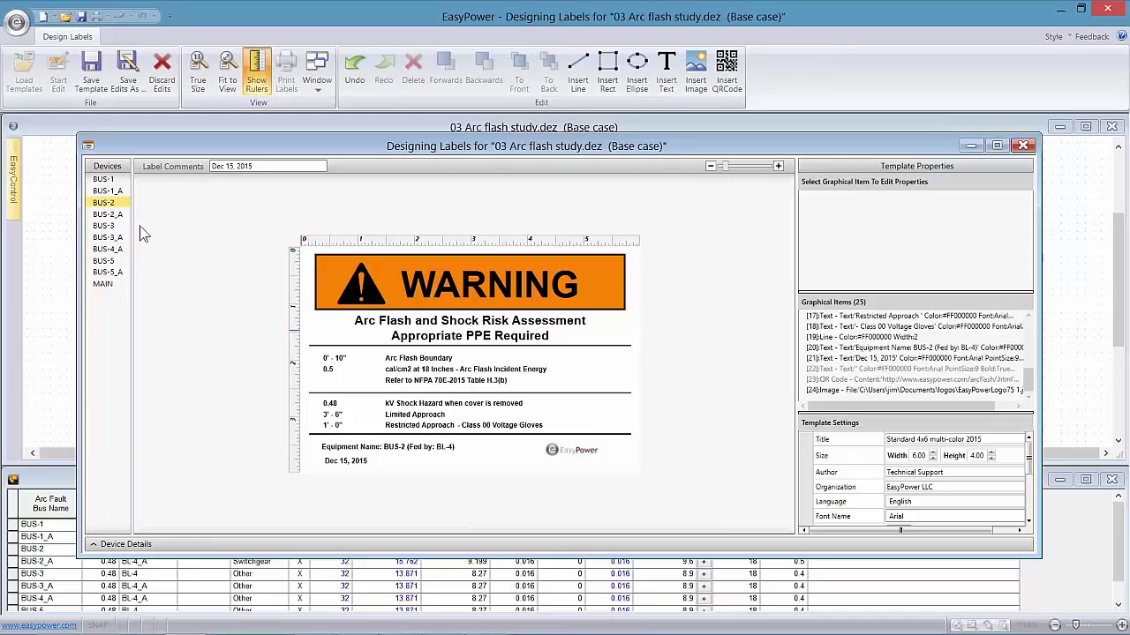
click(109, 193)
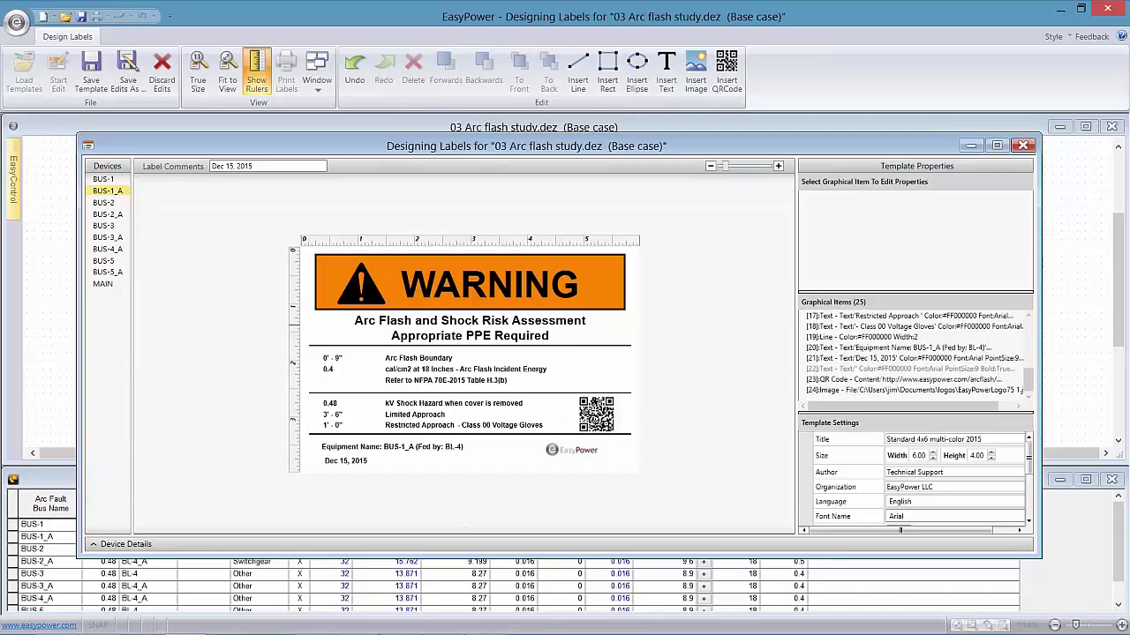
- Insert a second QR code, try it at about X 4.97, Y 1.30, and remove it again
click(729, 72)
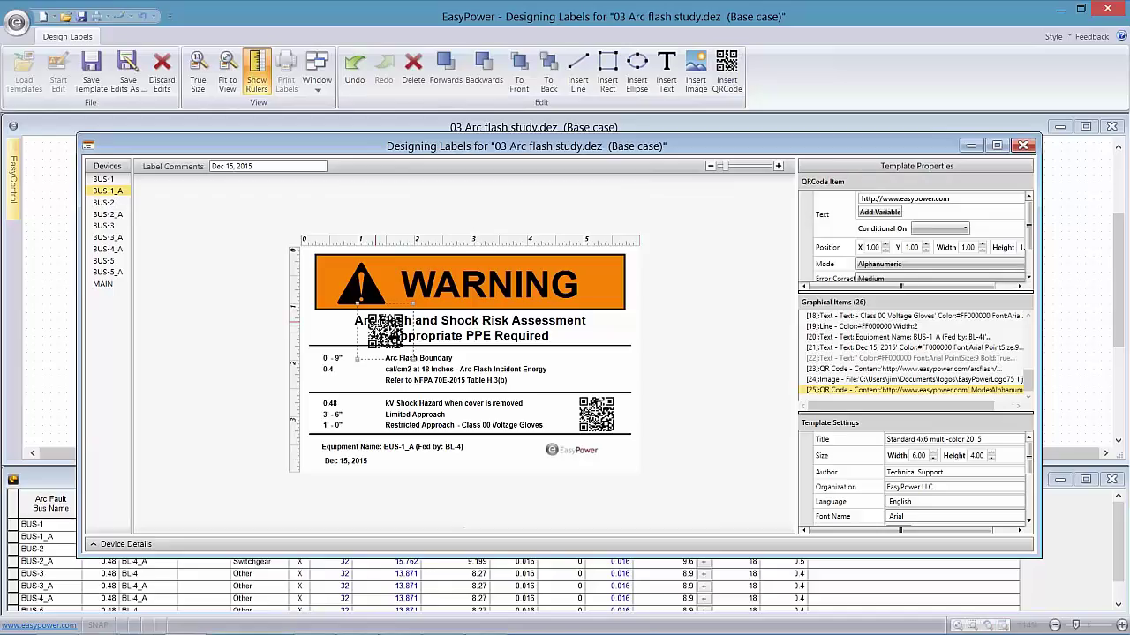
drag(468, 349, 602, 349)
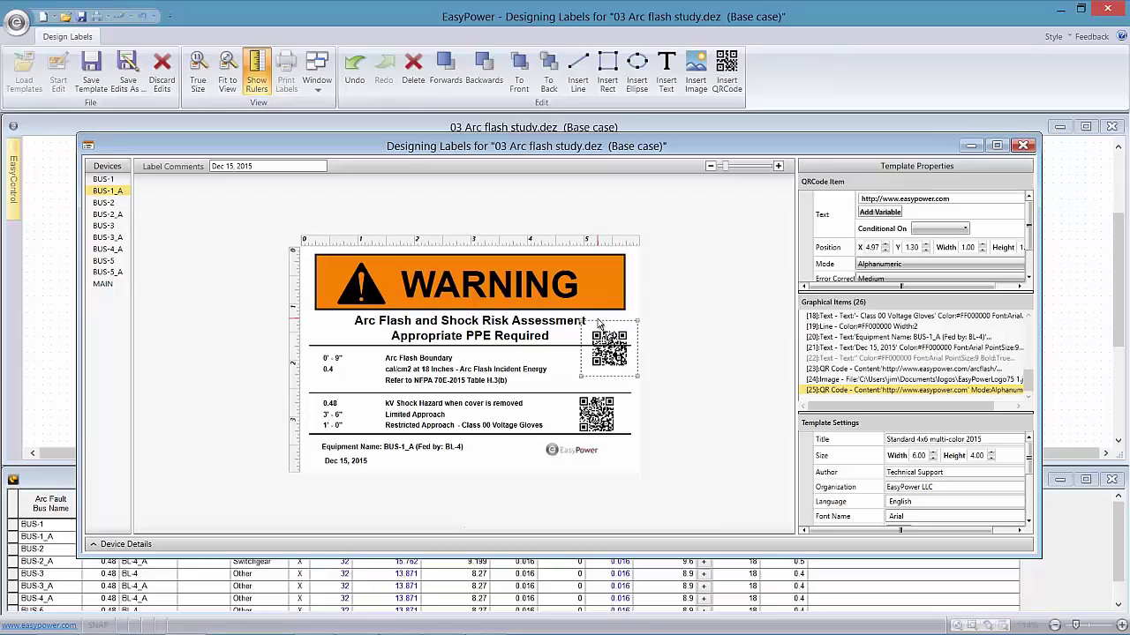
key(ctrl+z)
key(Delete)
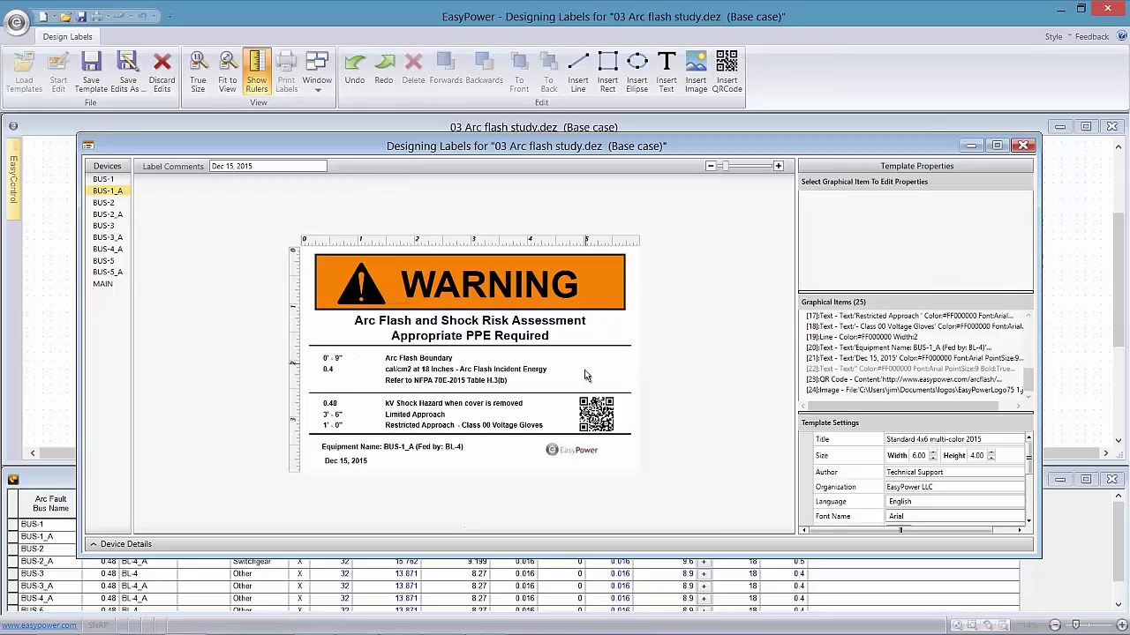
- Examine the existing QR code's link and properties on the BUS-1_A and BUS-2_A labels
click(589, 418)
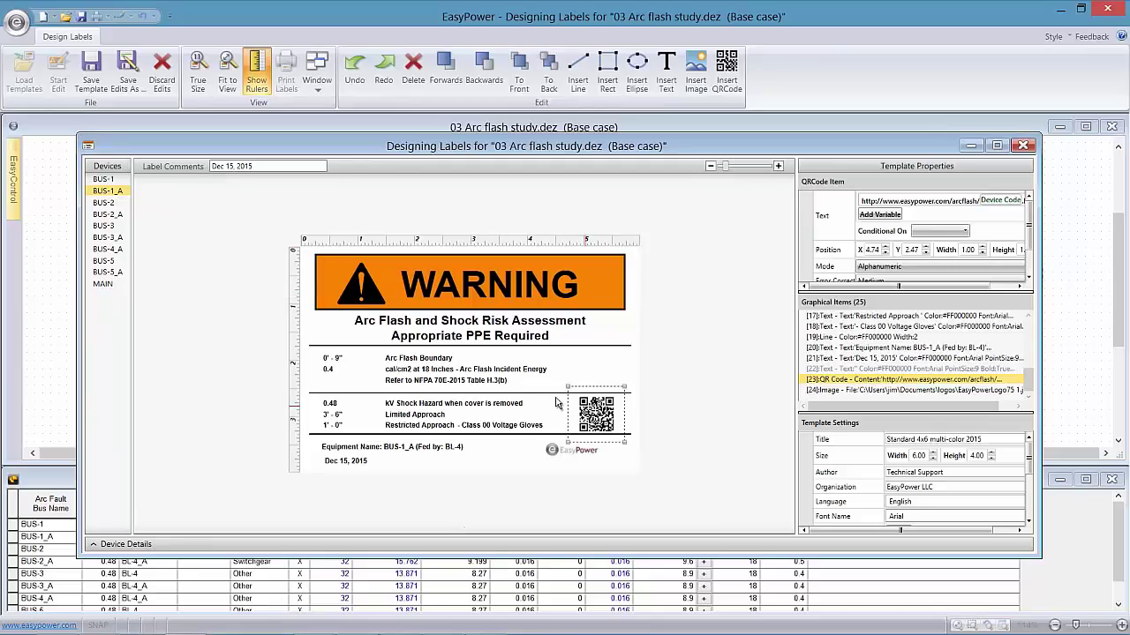
click(101, 215)
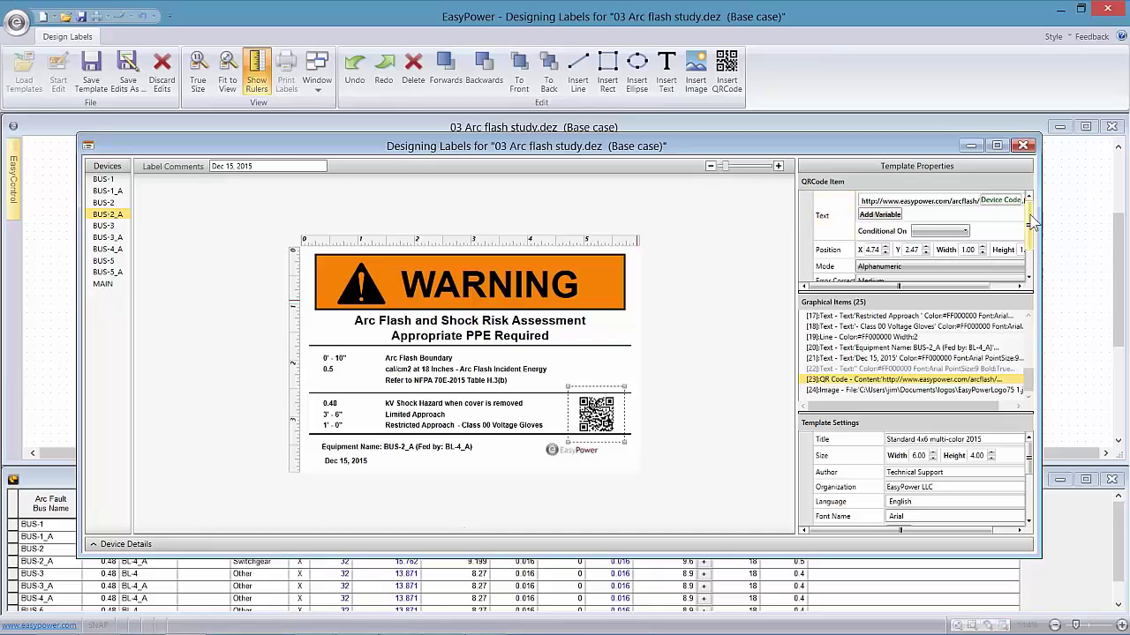
mouse_move(1030, 215)
mouse_down()
mouse_move(1028, 242)
mouse_move(1026, 212)
mouse_up()
click(778, 168)
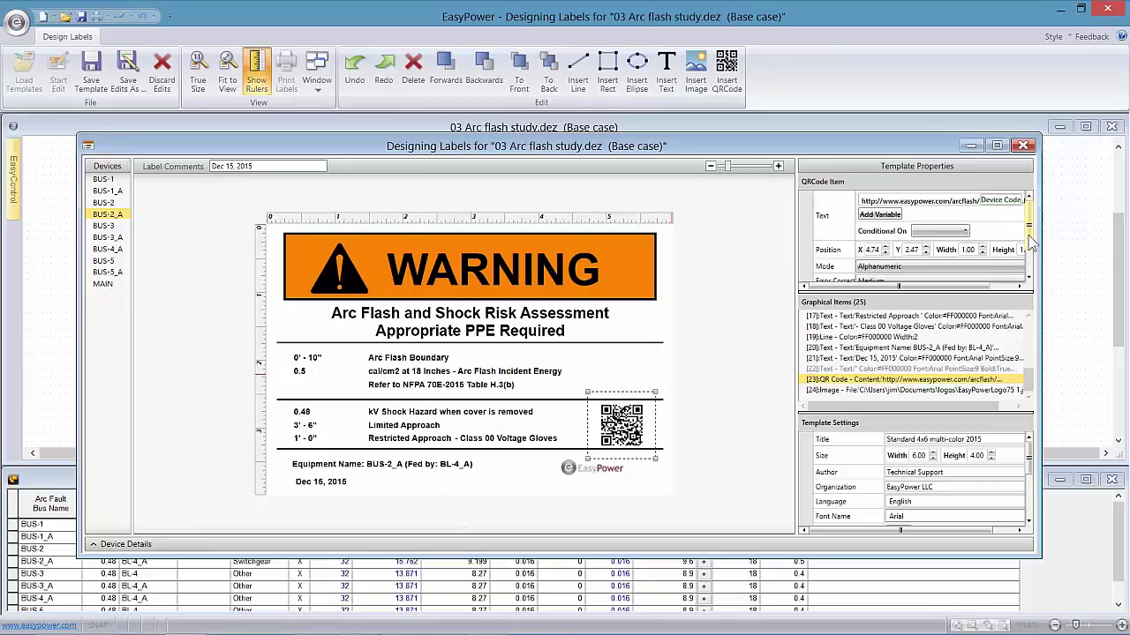
mouse_move(1028, 237)
mouse_down()
mouse_move(1028, 254)
mouse_move(1026, 238)
mouse_up()
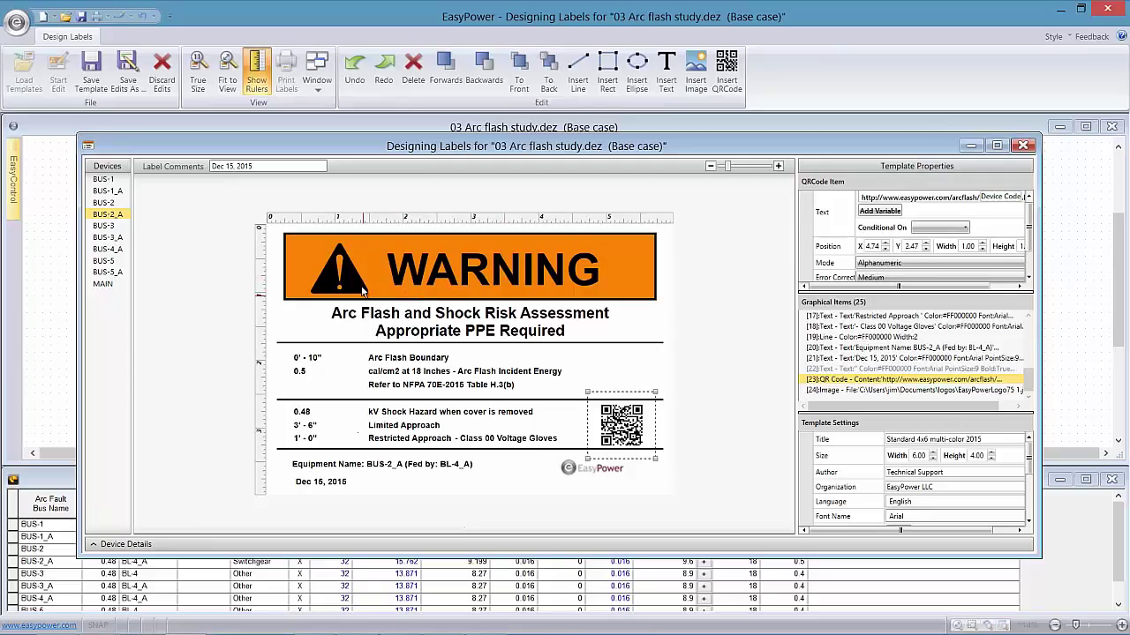
- Select the WARNING header text and examine its incident-energy condition and alternative DANGER wording
click(450, 263)
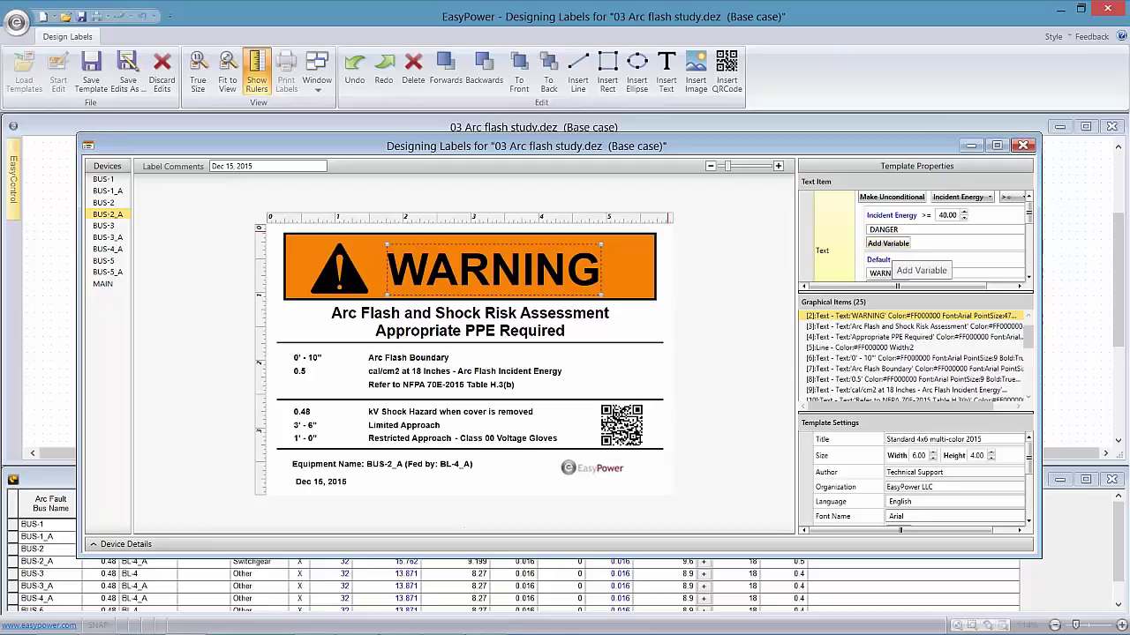
click(876, 231)
key(Return)
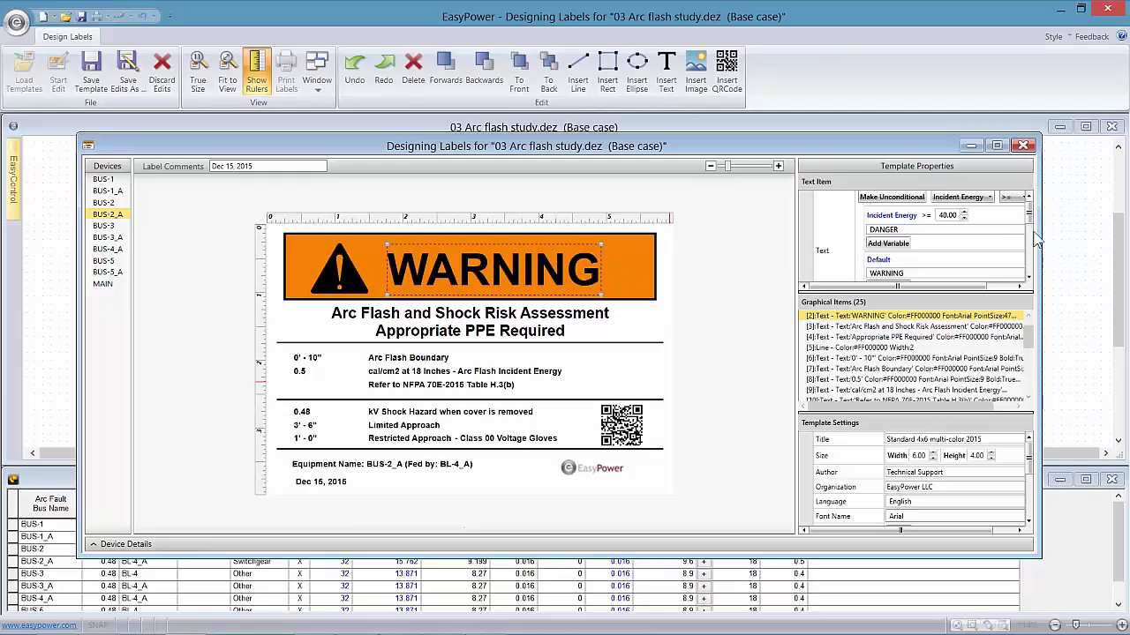
- Switch to the PowerPoint presentation
mouse_move(671, 634)
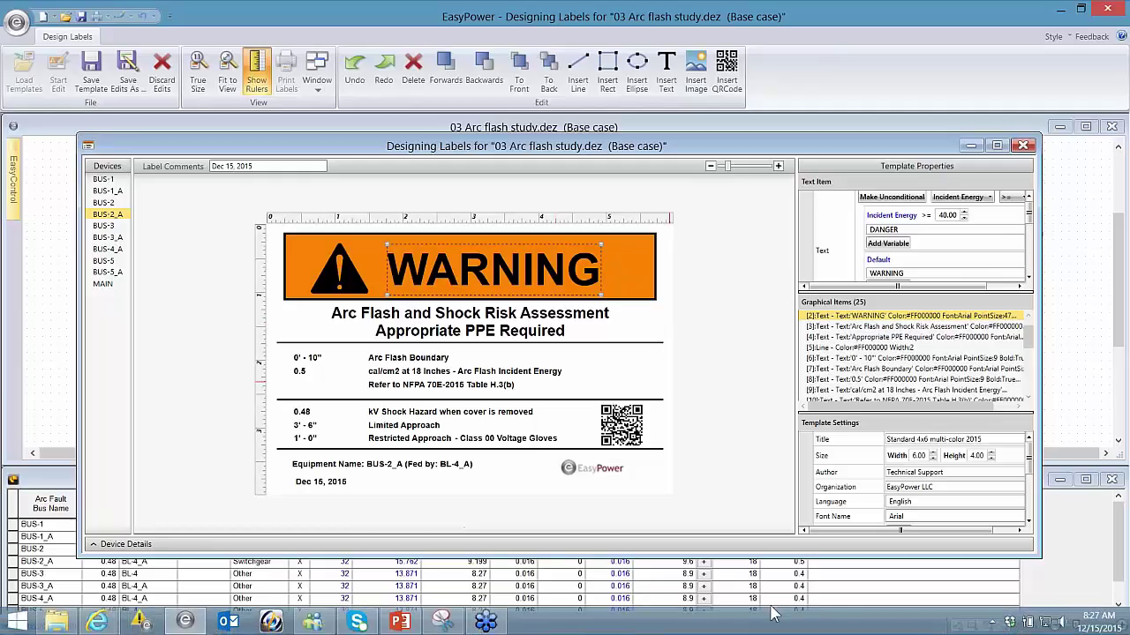
mouse_move(415, 632)
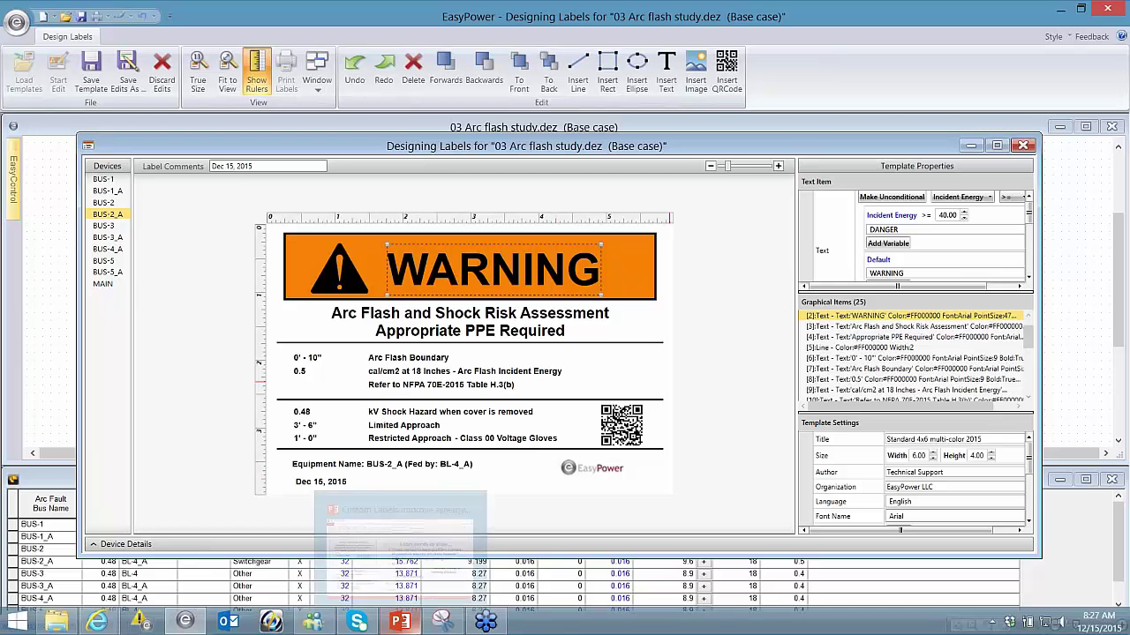